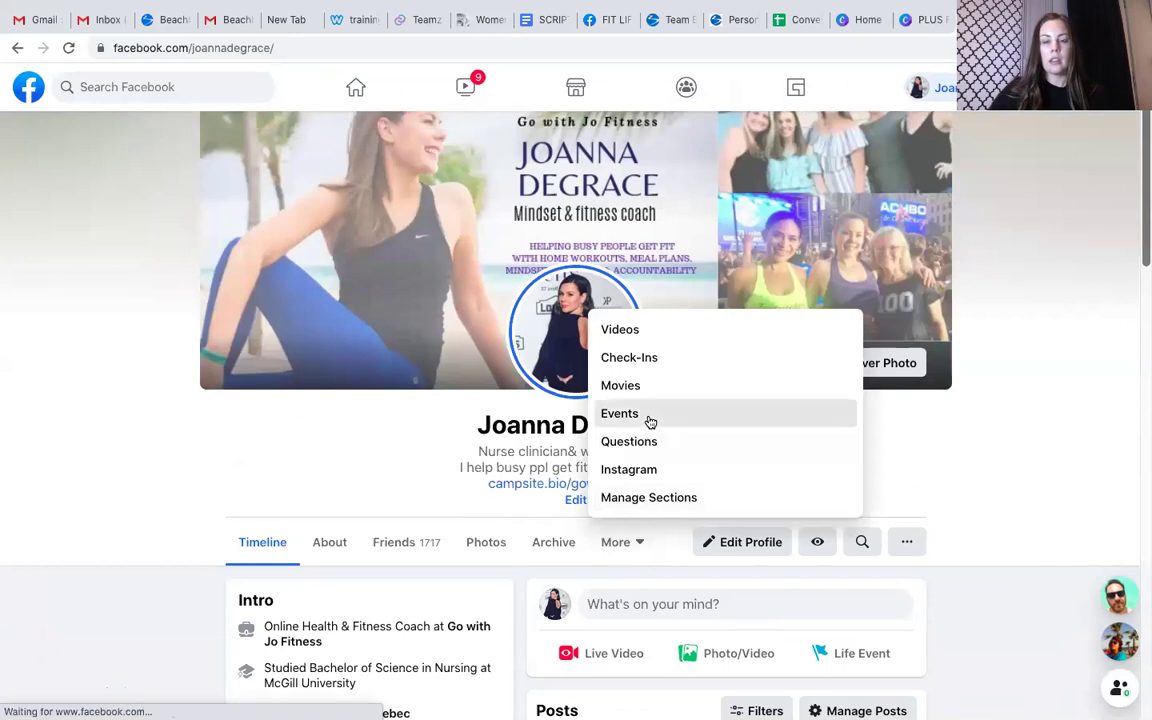
Review the profile's events section, return to the home feed and open the main Events page
{"action": "scroll", "coordinate": [543, 447], "scroll_direction": "down", "scroll_amount": 4}
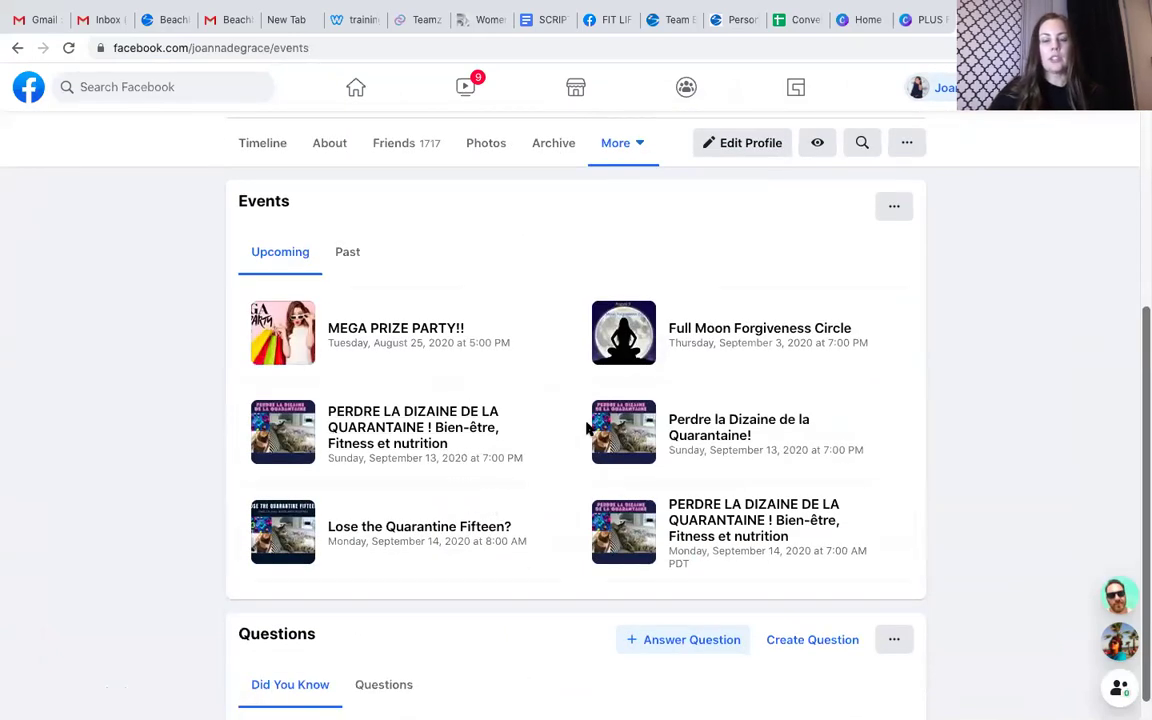
{"action": "scroll", "coordinate": [640, 375], "scroll_direction": "up", "scroll_amount": 5}
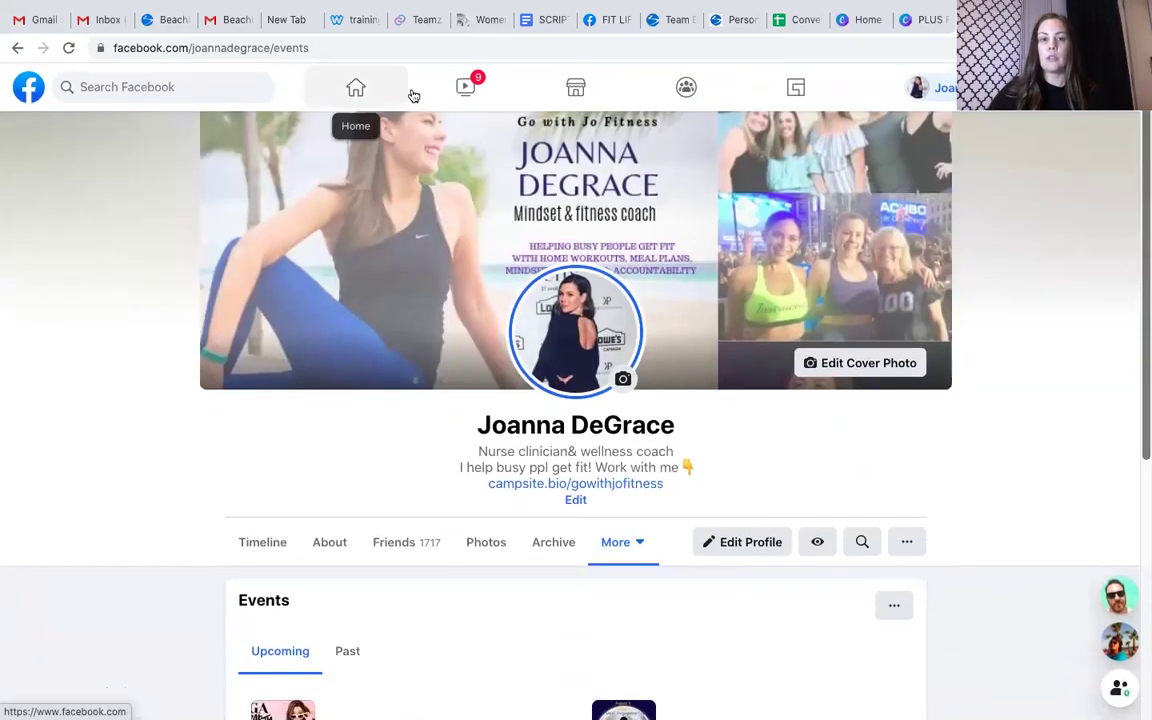
{"action": "left_click", "coordinate": [353, 92]}
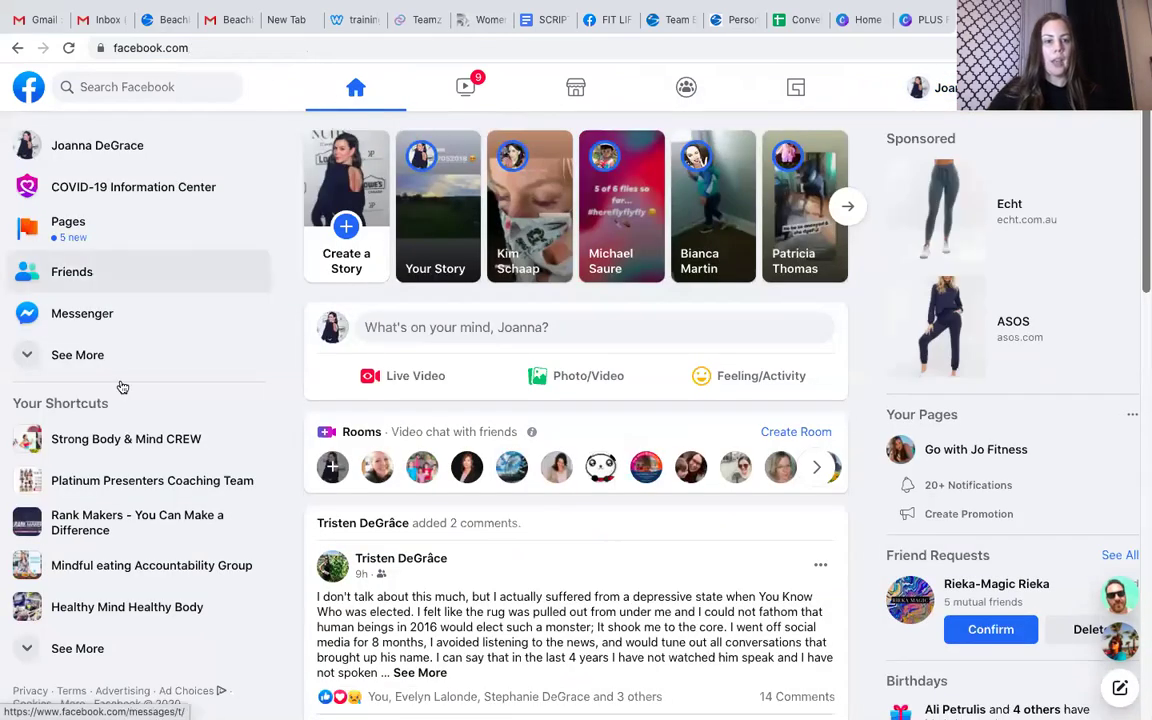
{"action": "left_click", "coordinate": [99, 645]}
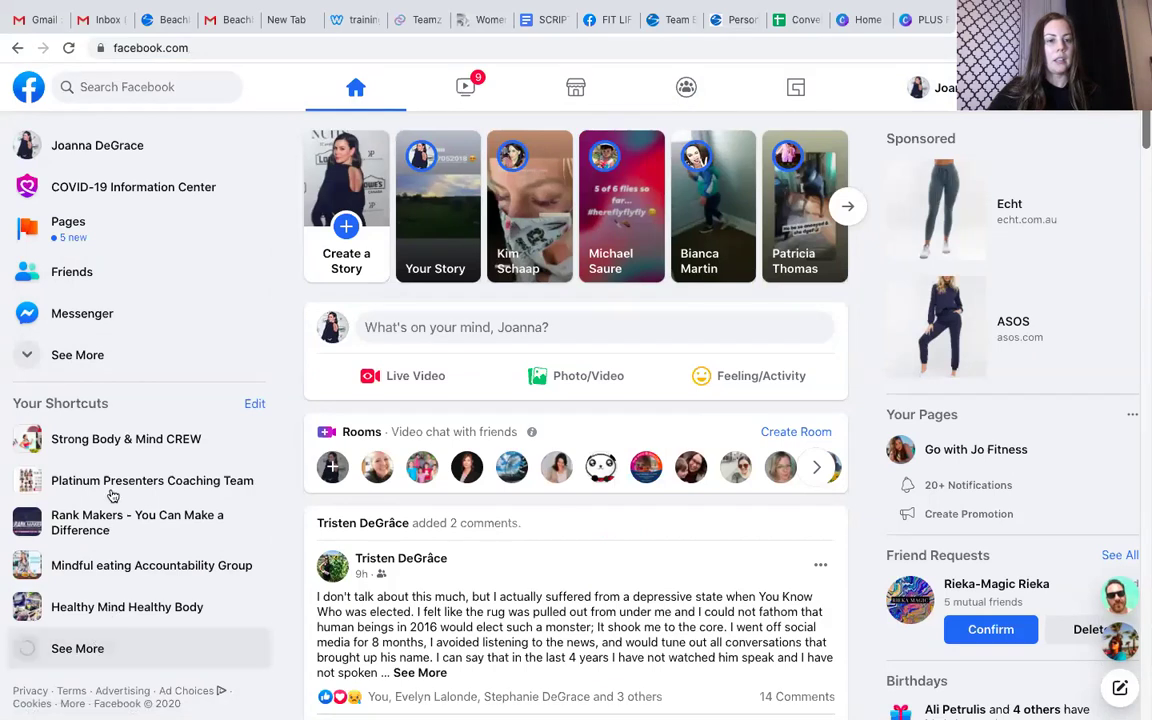
{"action": "left_click", "coordinate": [79, 350]}
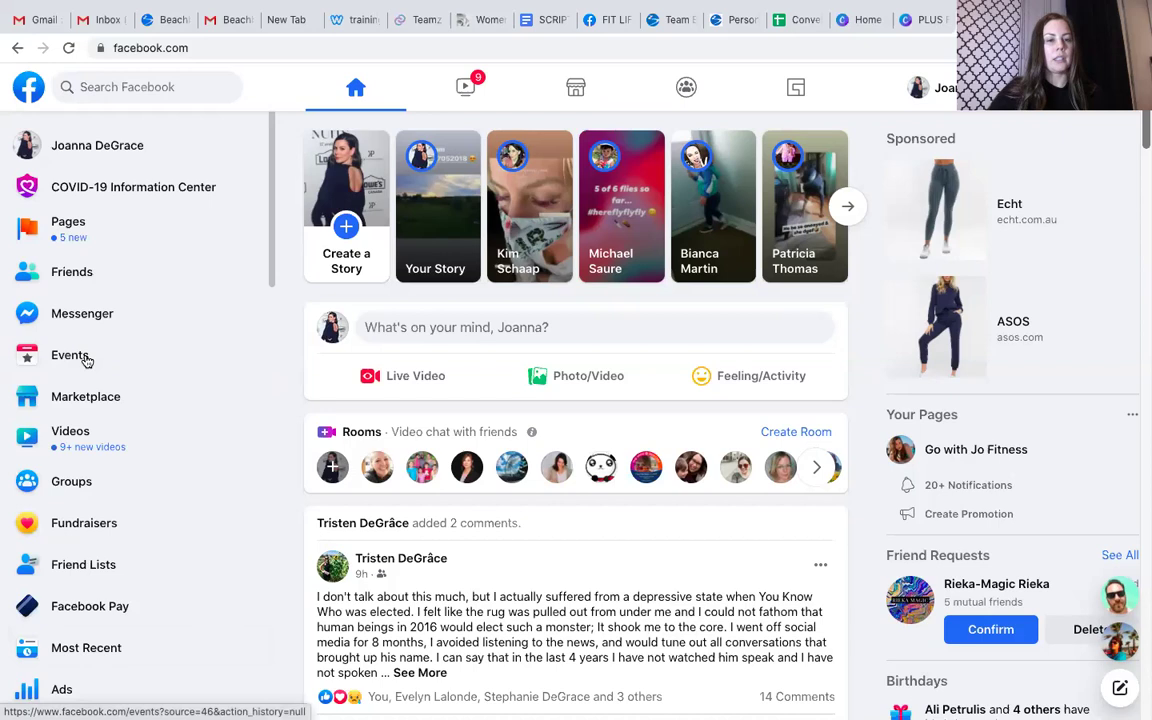
{"action": "left_click", "coordinate": [85, 359]}
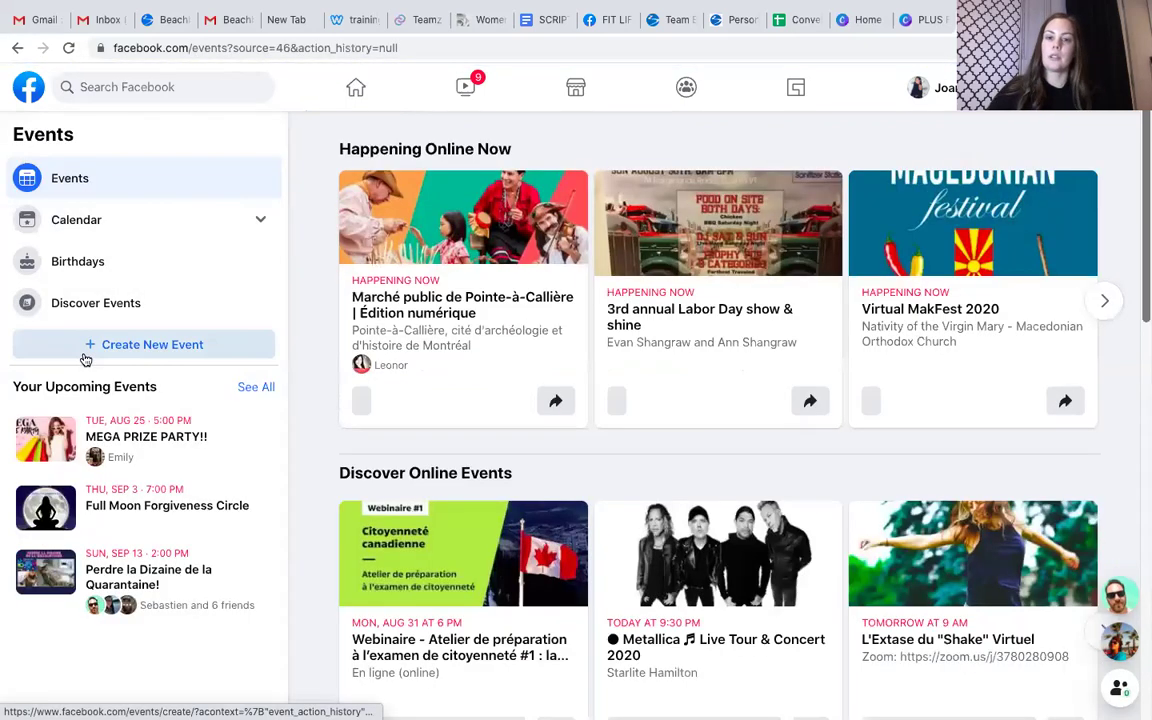
Create a new online event and name it Lose the Quarantine 15
{"action": "left_click", "coordinate": [143, 350]}
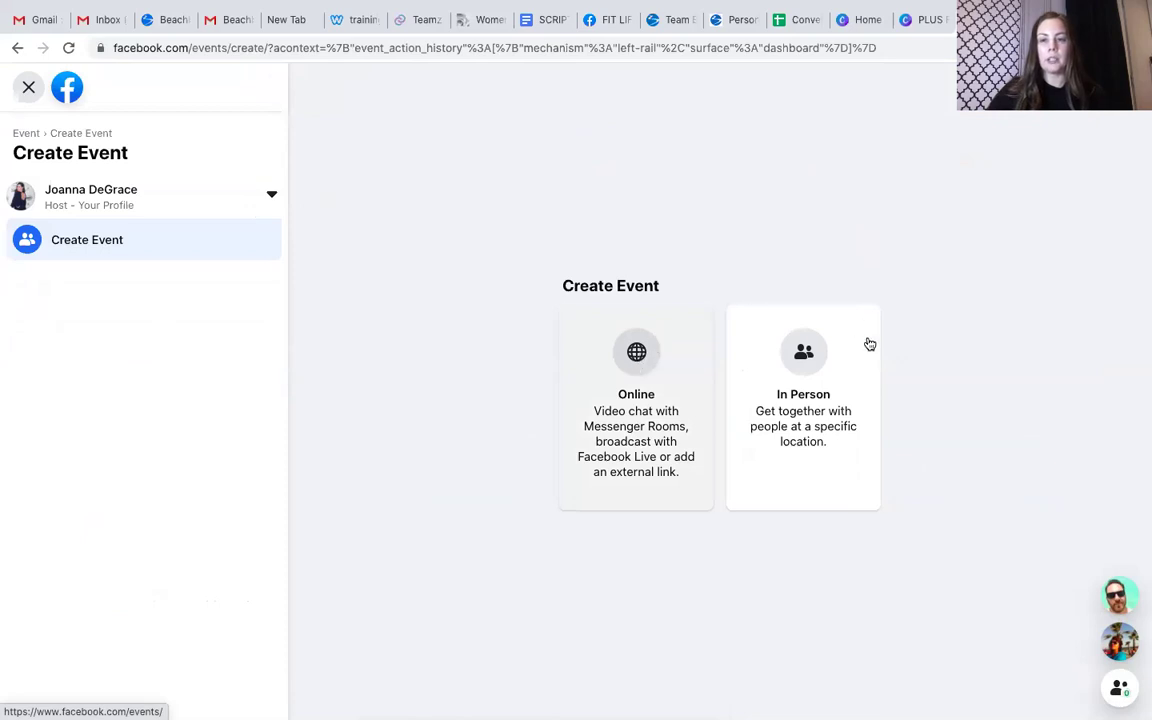
{"action": "left_click", "coordinate": [636, 352]}
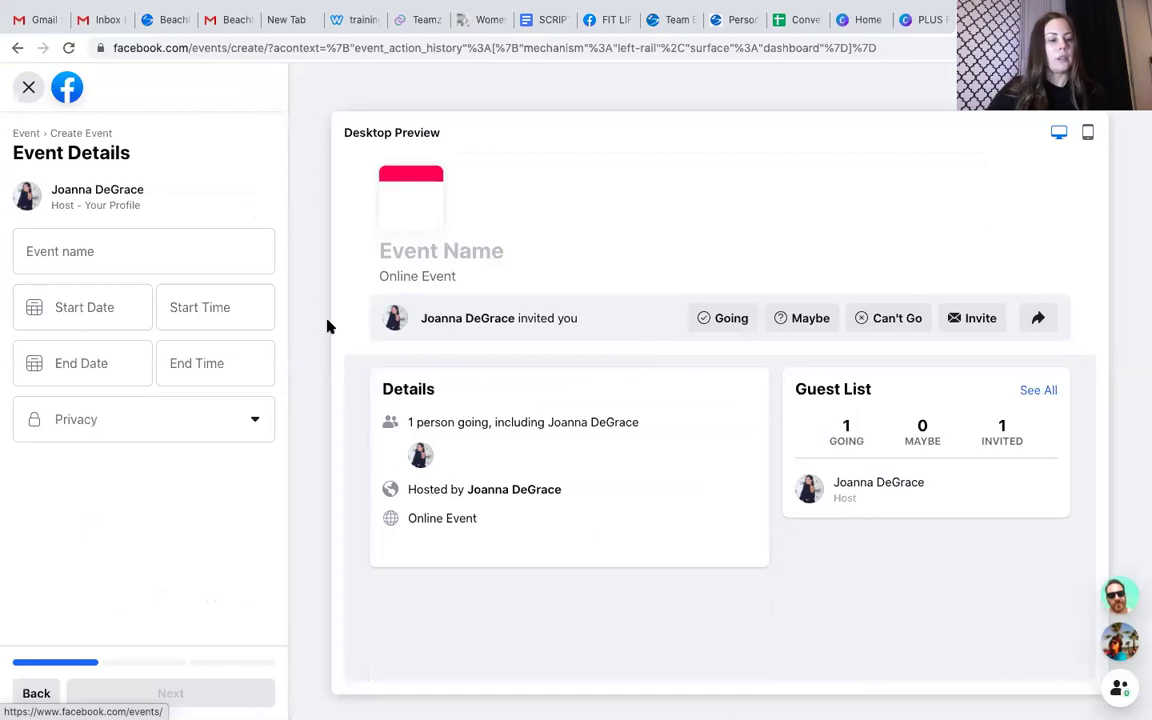
{"action": "left_click", "coordinate": [116, 245]}
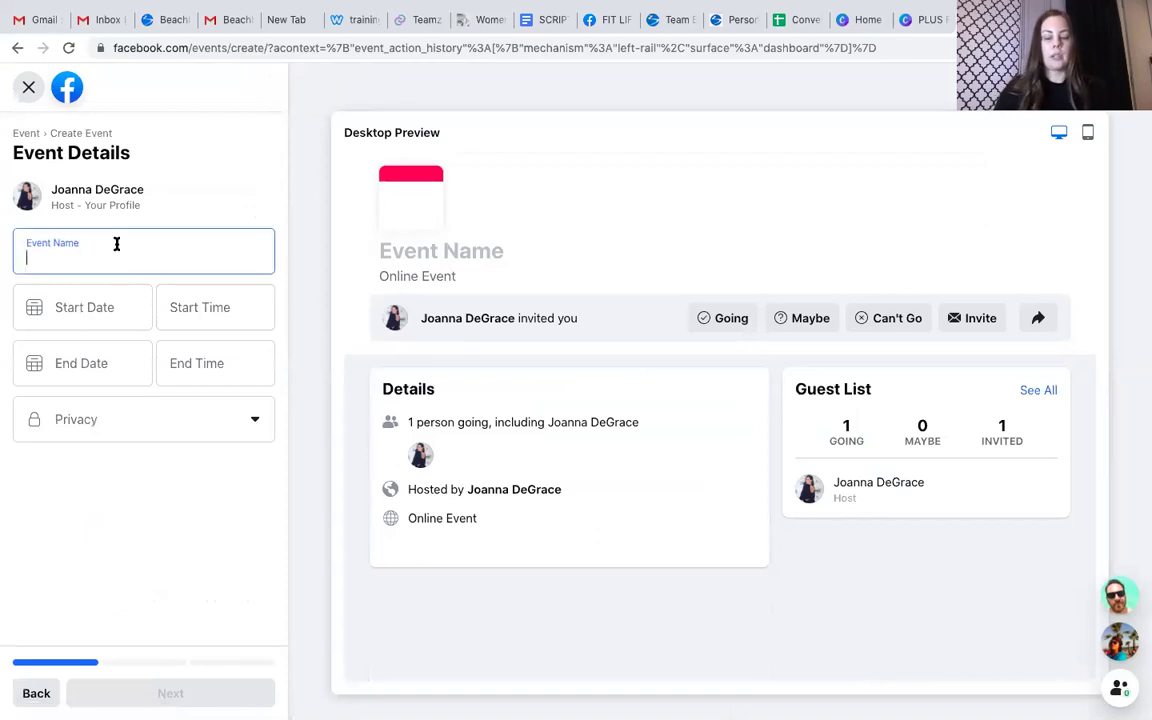
{"action": "type", "text": "Lose the Quarante"}
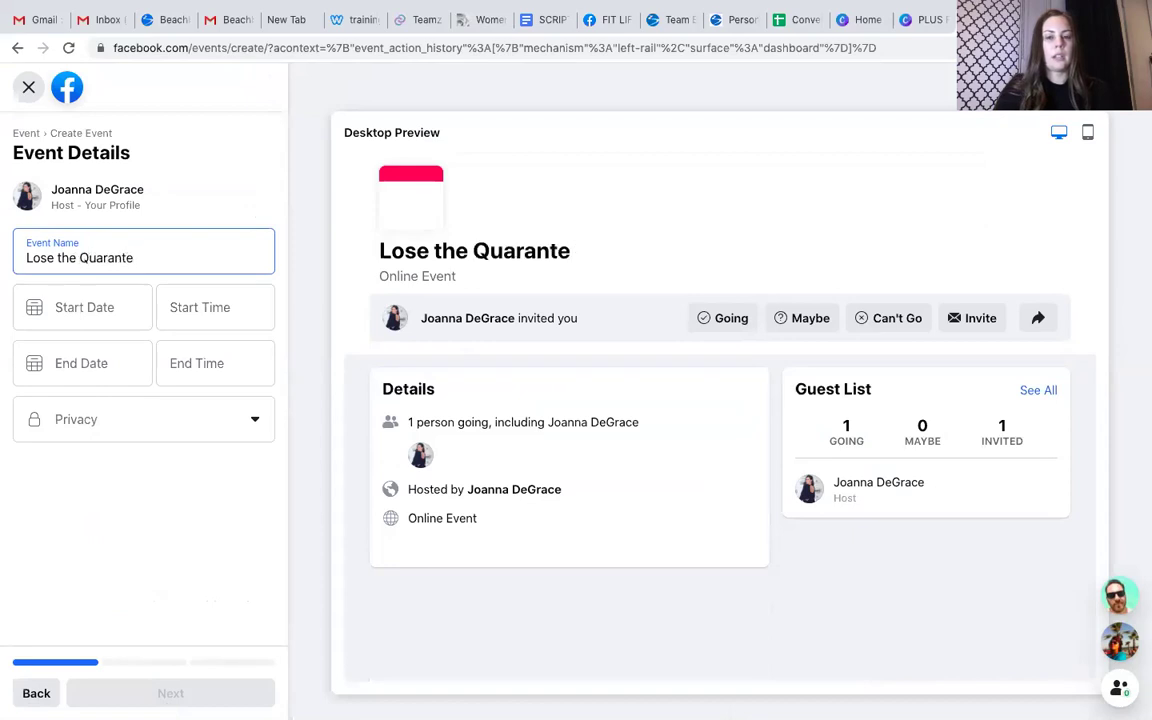
{"action": "key", "text": "BackSpace"}
{"action": "type", "text": "ine"}
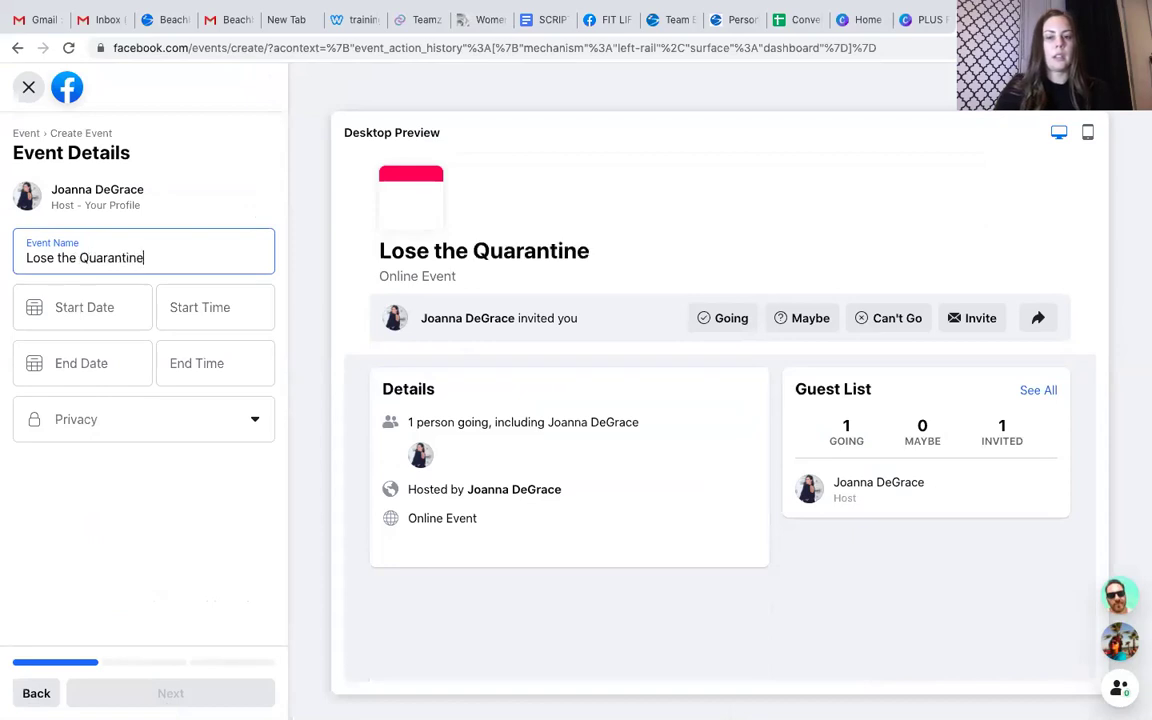
{"action": "type", "text": " 1"}
{"action": "key", "text": "BackSpace"}
{"action": "type", "text": "15"}
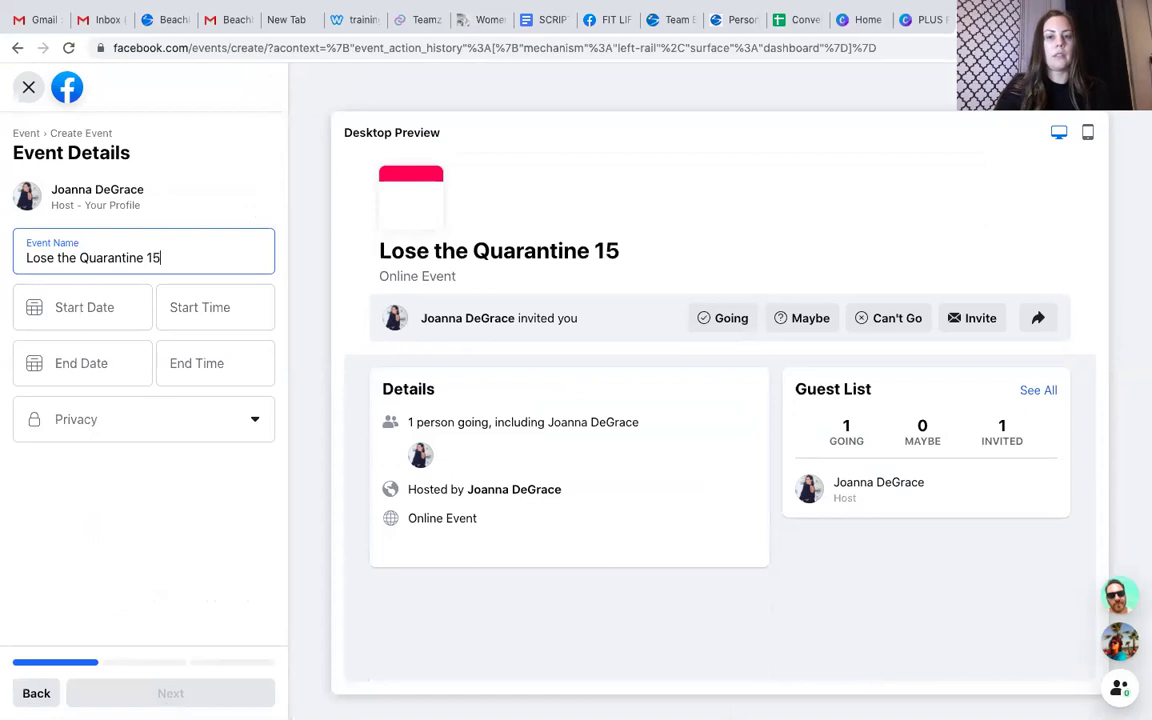
Set the event's start to Aug 30, 2020 at 7:30 PM
{"action": "left_click", "coordinate": [123, 313]}
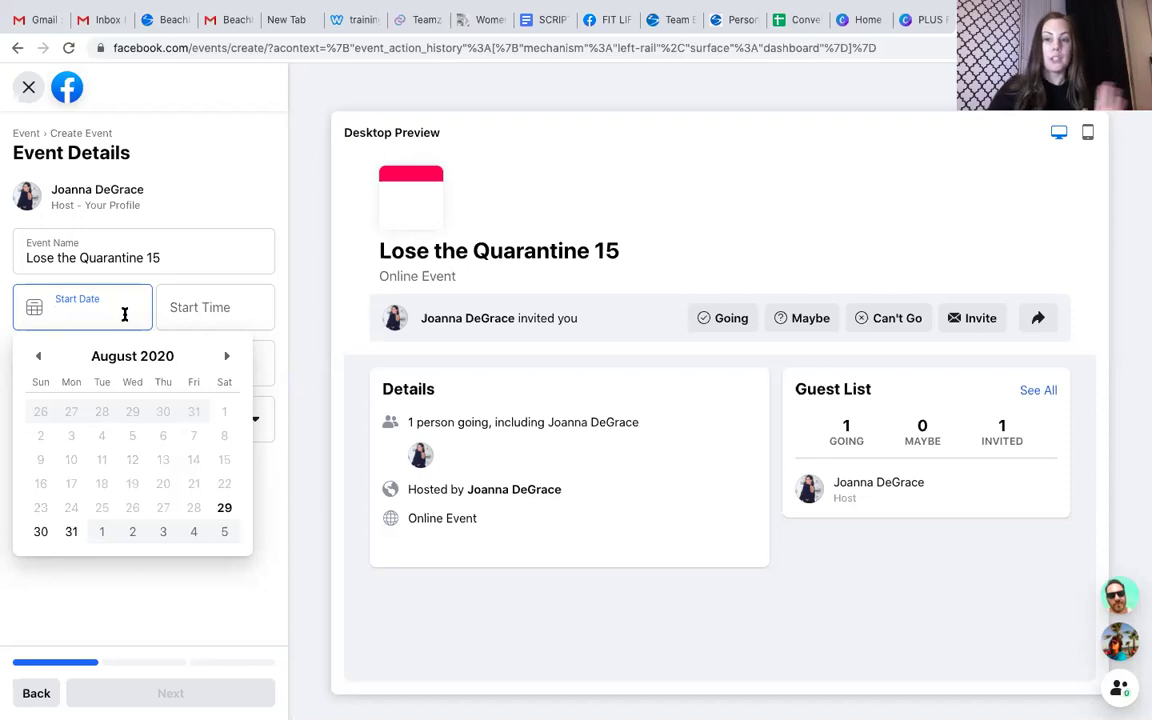
{"action": "left_click", "coordinate": [42, 533]}
{"action": "left_click", "coordinate": [192, 307]}
{"action": "scroll", "coordinate": [226, 476], "scroll_direction": "down", "scroll_amount": 20}
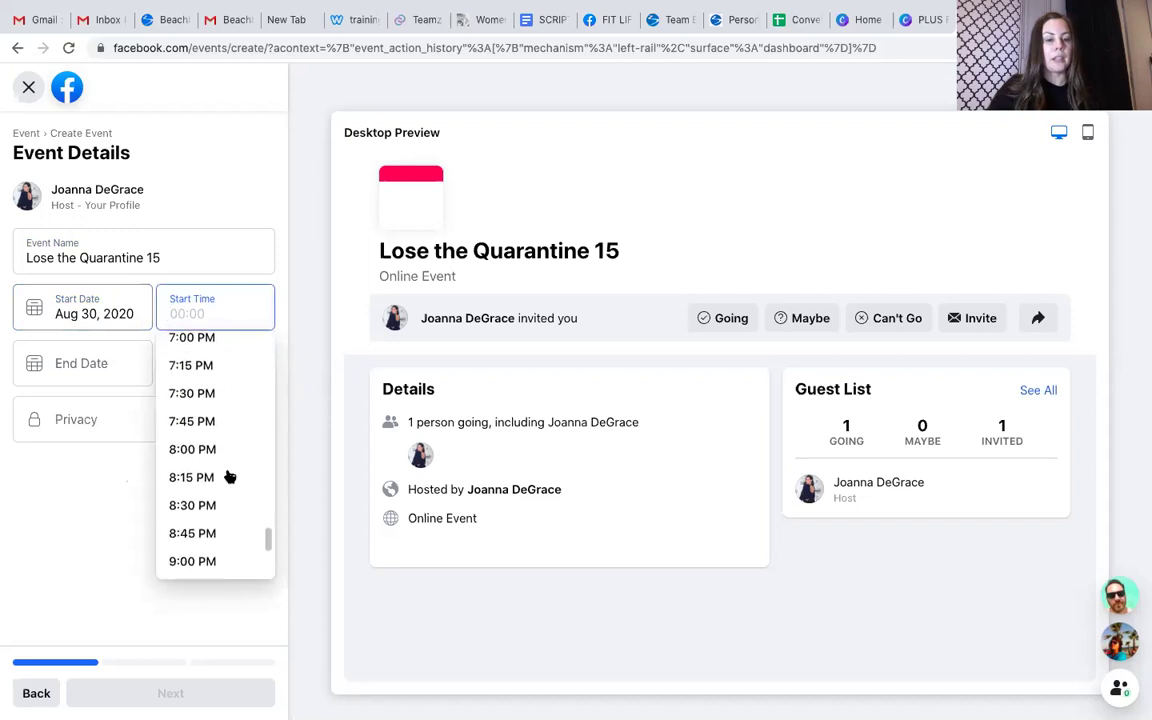
{"action": "scroll", "coordinate": [229, 477], "scroll_direction": "up", "scroll_amount": 4}
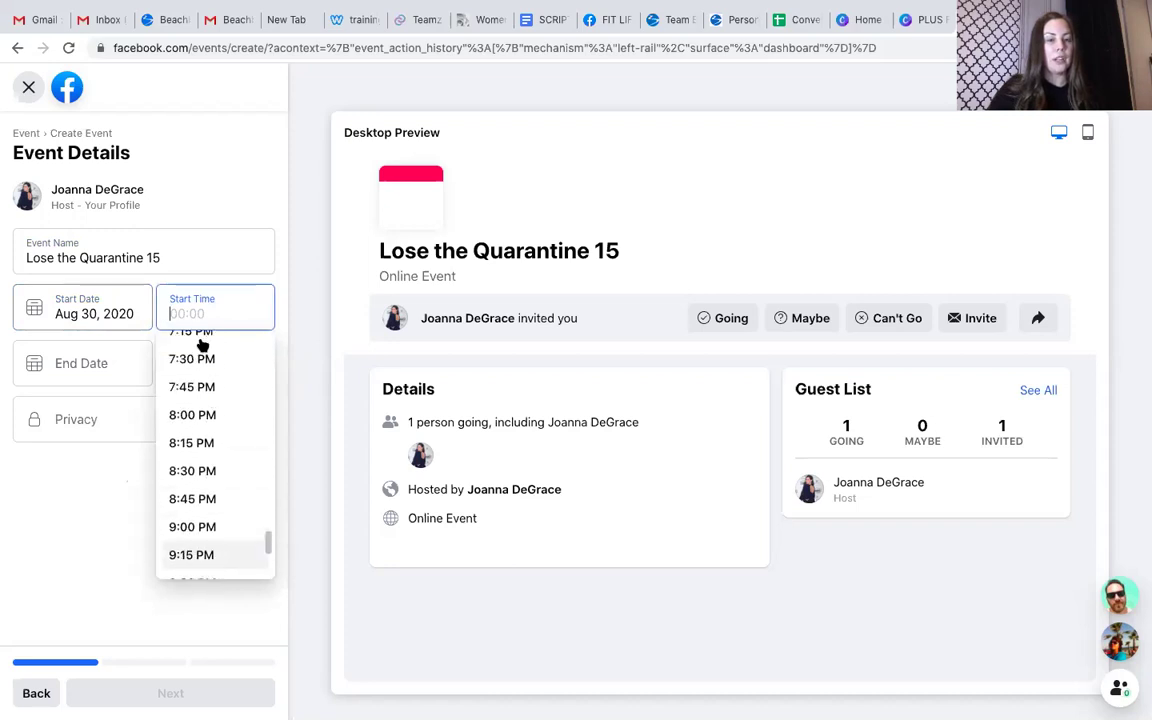
{"action": "scroll", "coordinate": [200, 368], "scroll_direction": "up", "scroll_amount": 2}
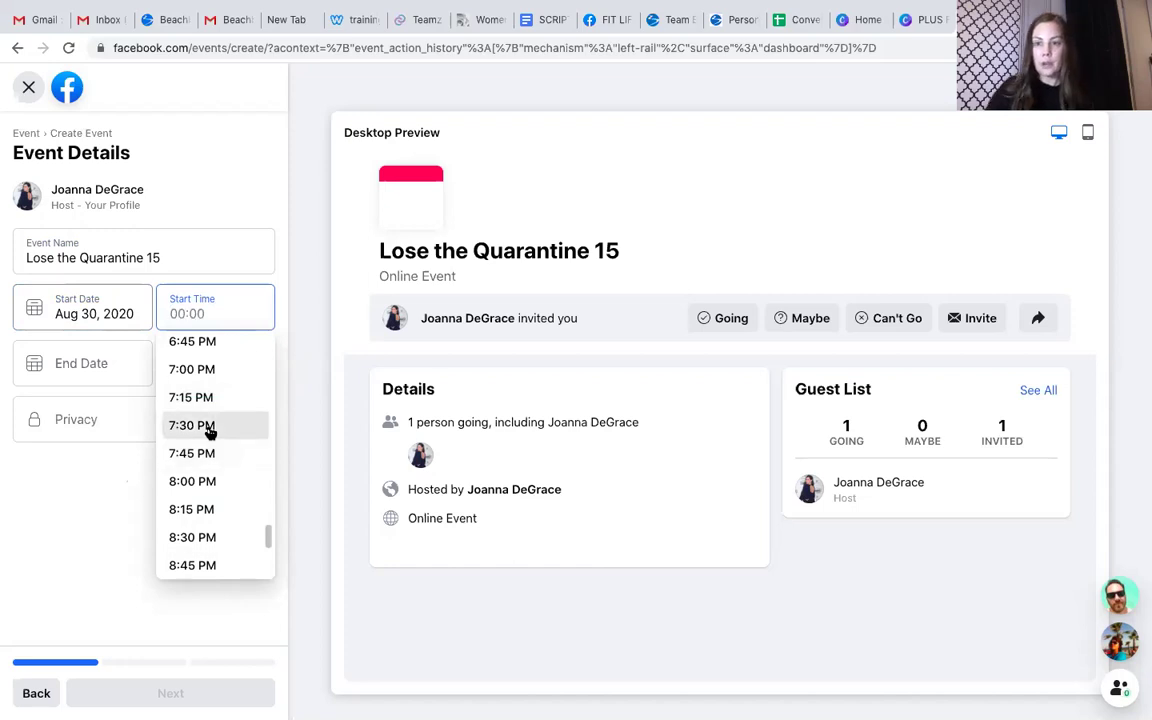
{"action": "left_click", "coordinate": [209, 427]}
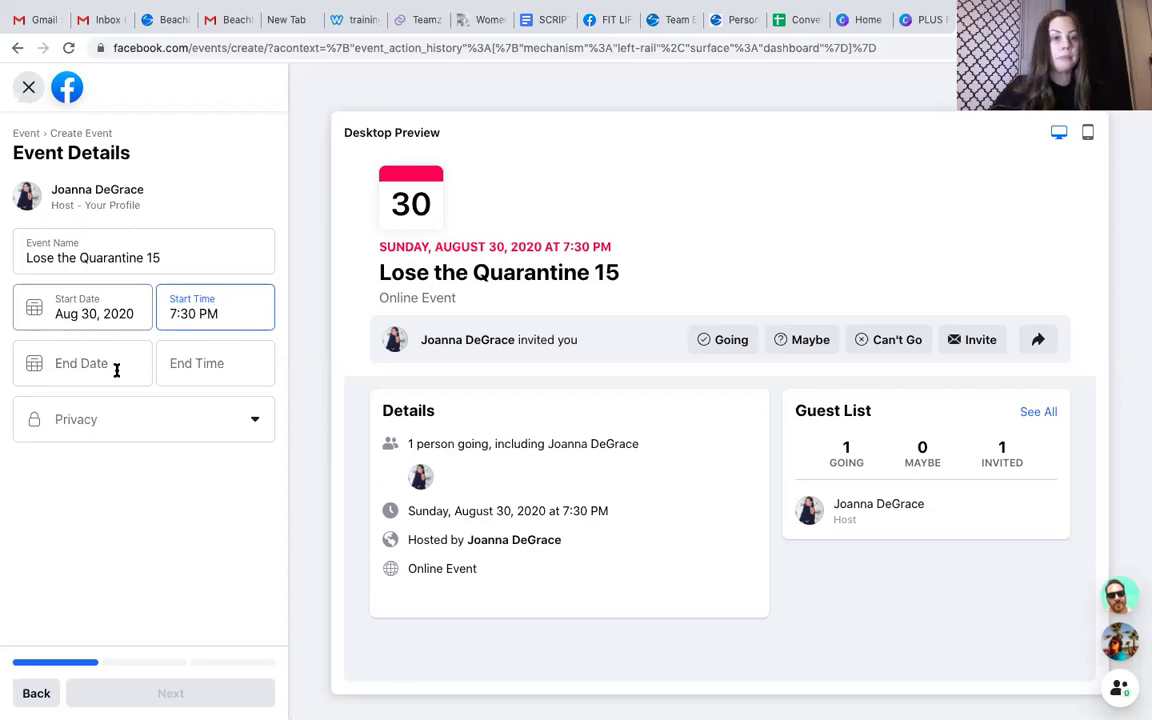
Set the event's end date to Sep 13, 2020
{"action": "left_click", "coordinate": [83, 368]}
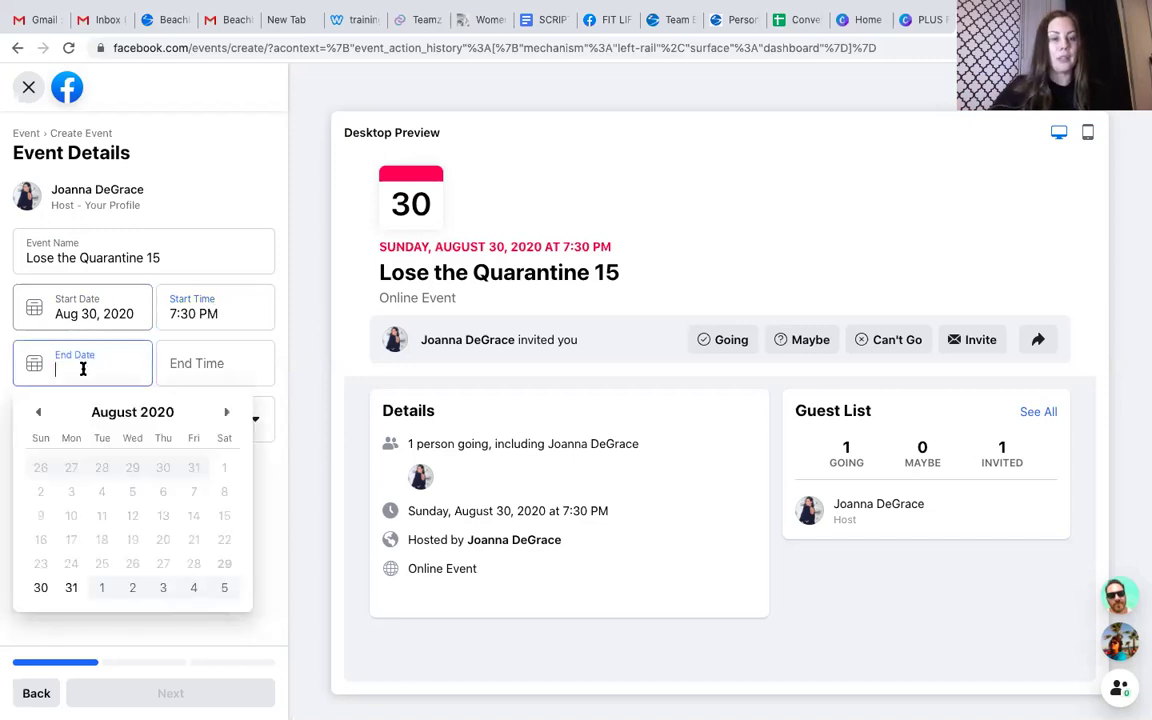
{"action": "left_click", "coordinate": [227, 415]}
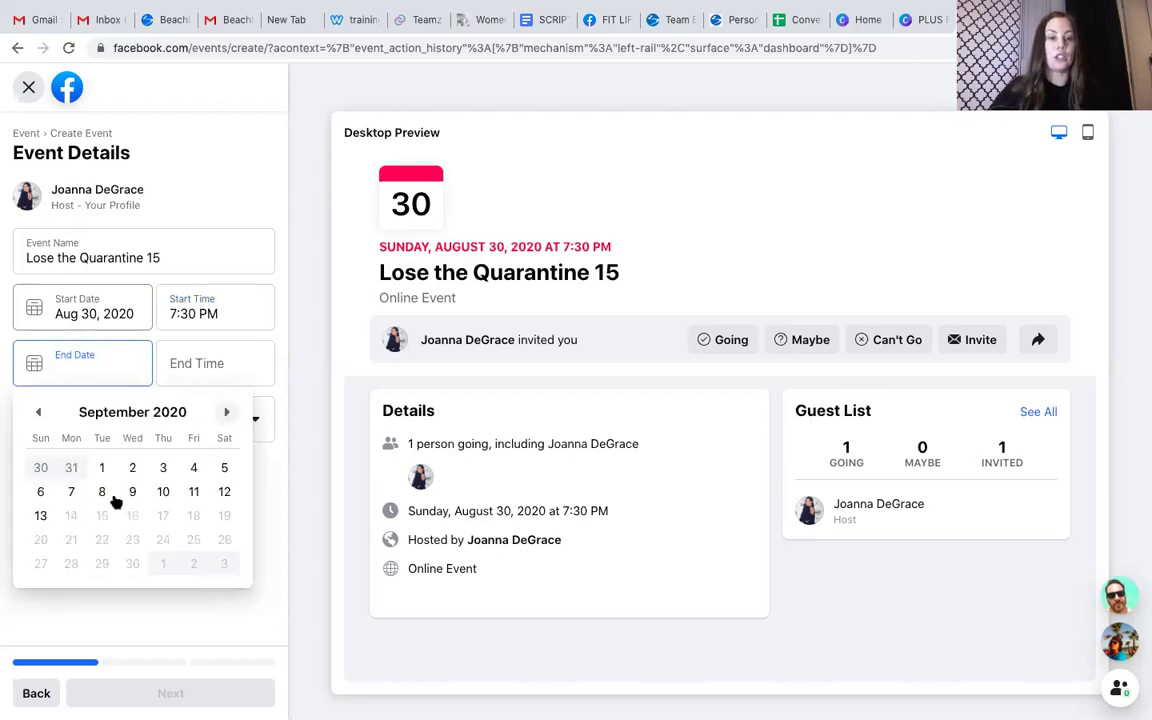
{"action": "left_click", "coordinate": [40, 516]}
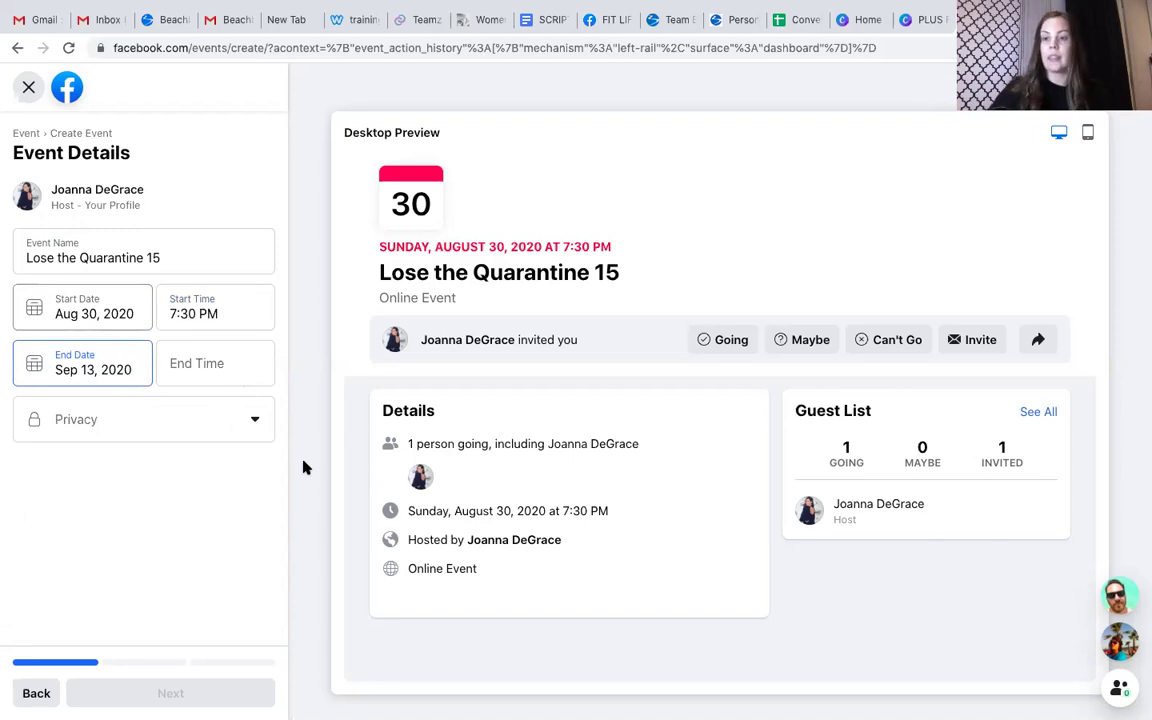
Make the event's privacy Public and review the other privacy choices without changing it
{"action": "left_click", "coordinate": [255, 420]}
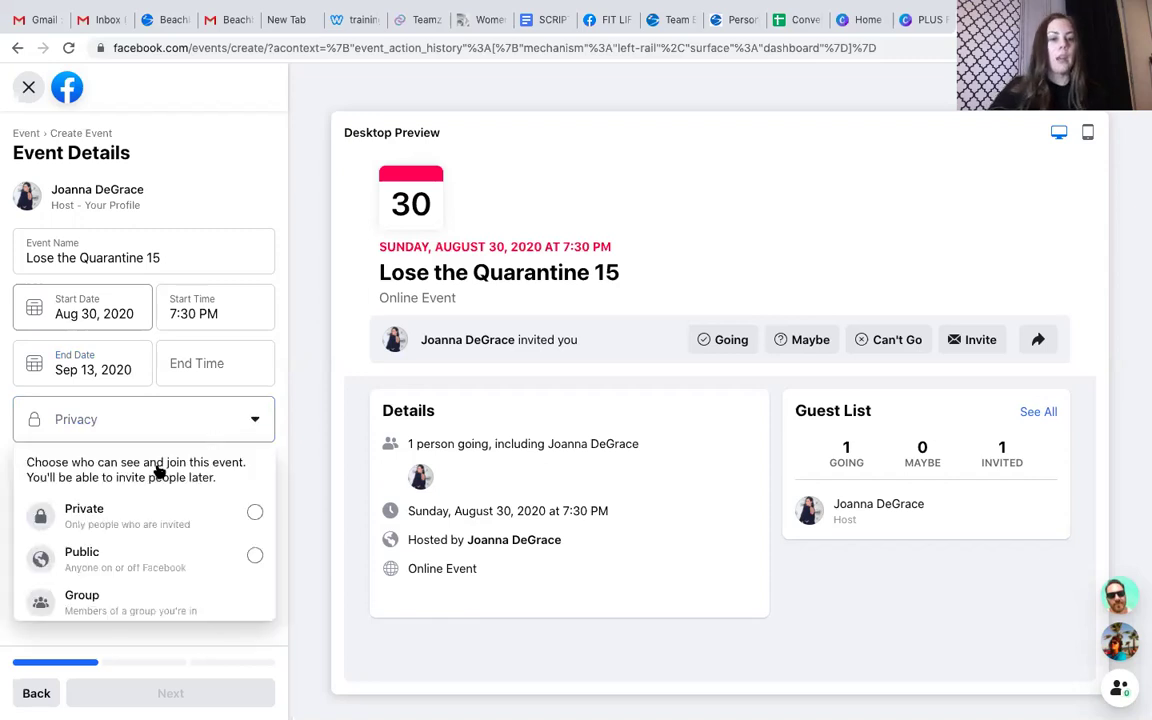
{"action": "left_click", "coordinate": [88, 568]}
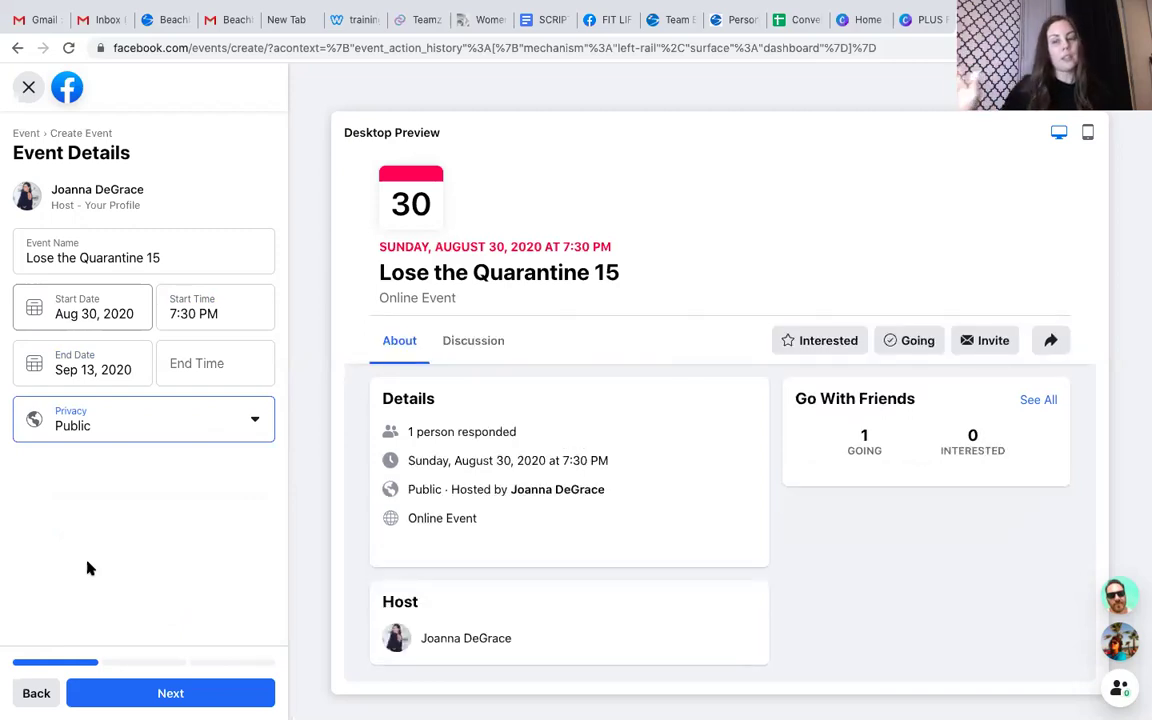
{"action": "left_click", "coordinate": [250, 423]}
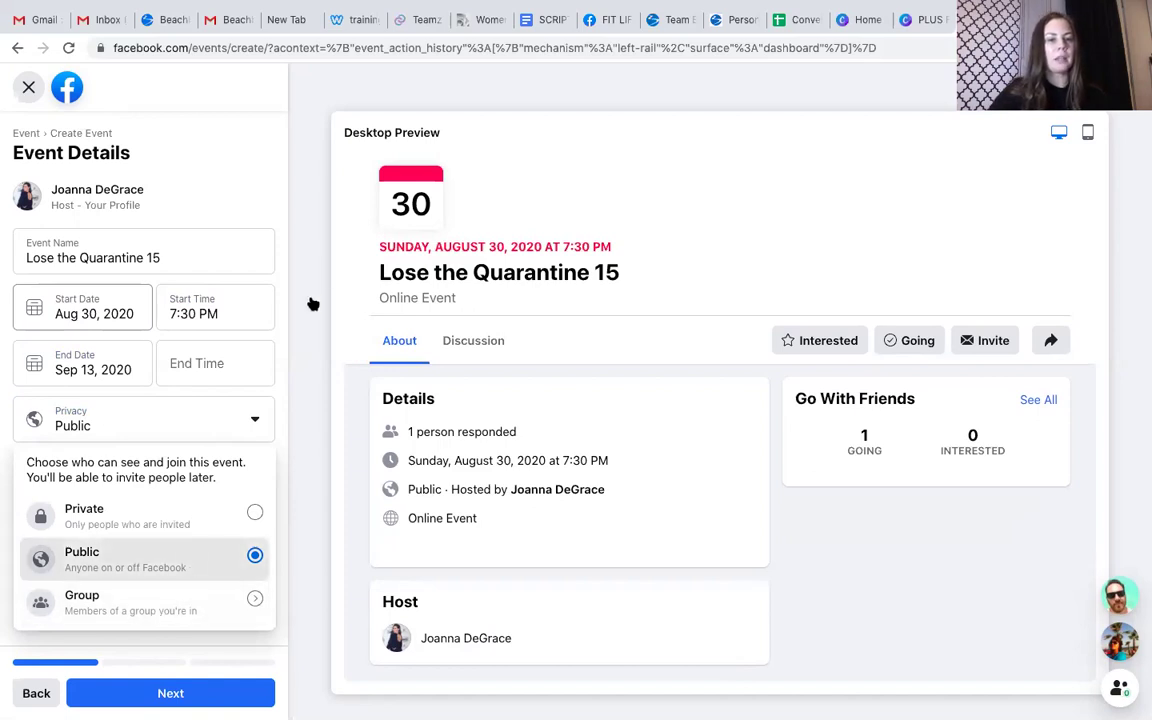
{"action": "left_click", "coordinate": [305, 219]}
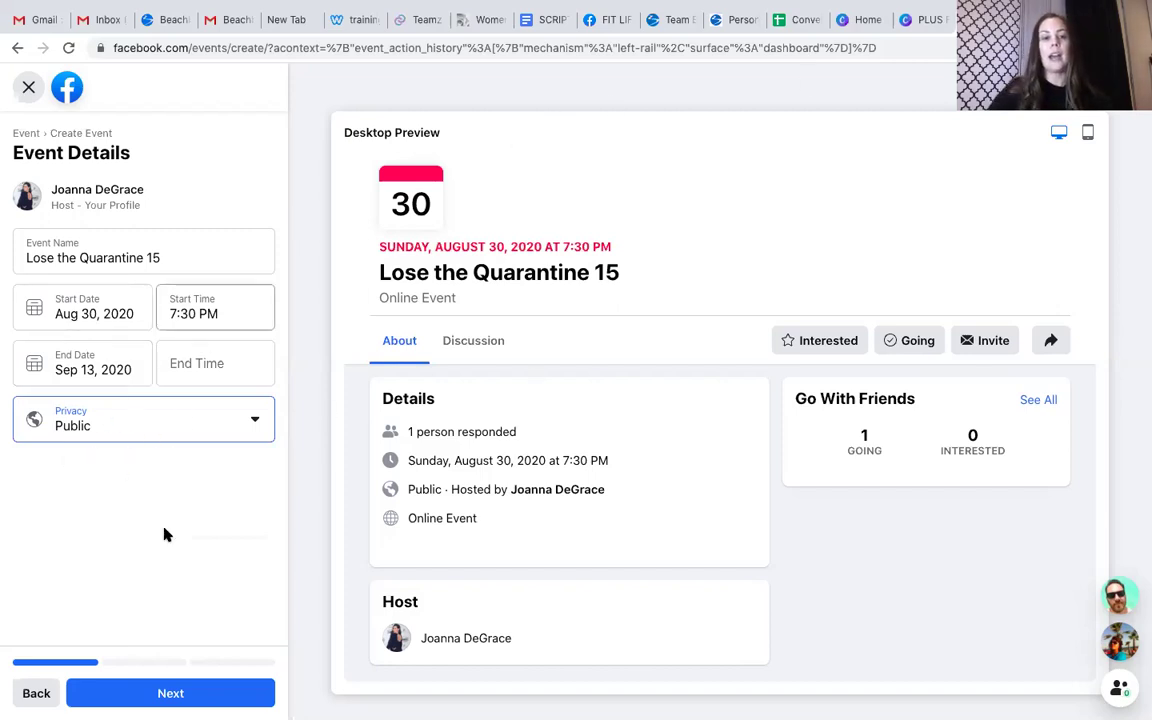
Set the event's end time to 12:00 AM and continue to the Location stage
{"action": "left_click", "coordinate": [172, 697]}
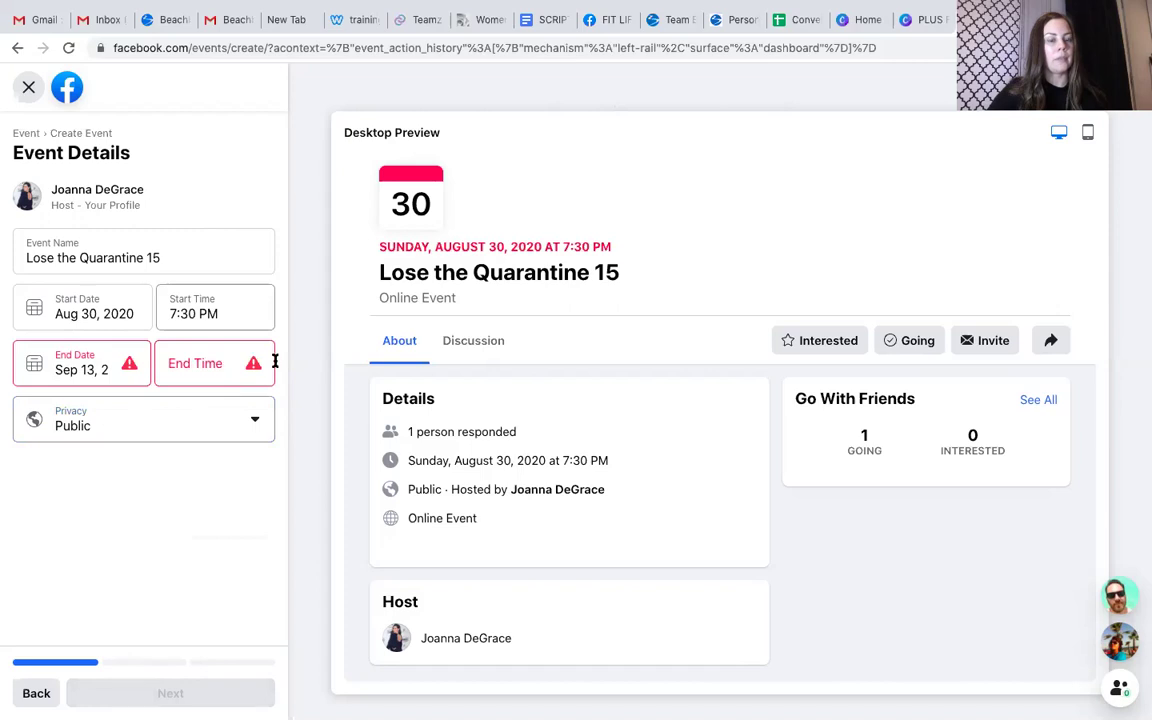
{"action": "left_click", "coordinate": [220, 370]}
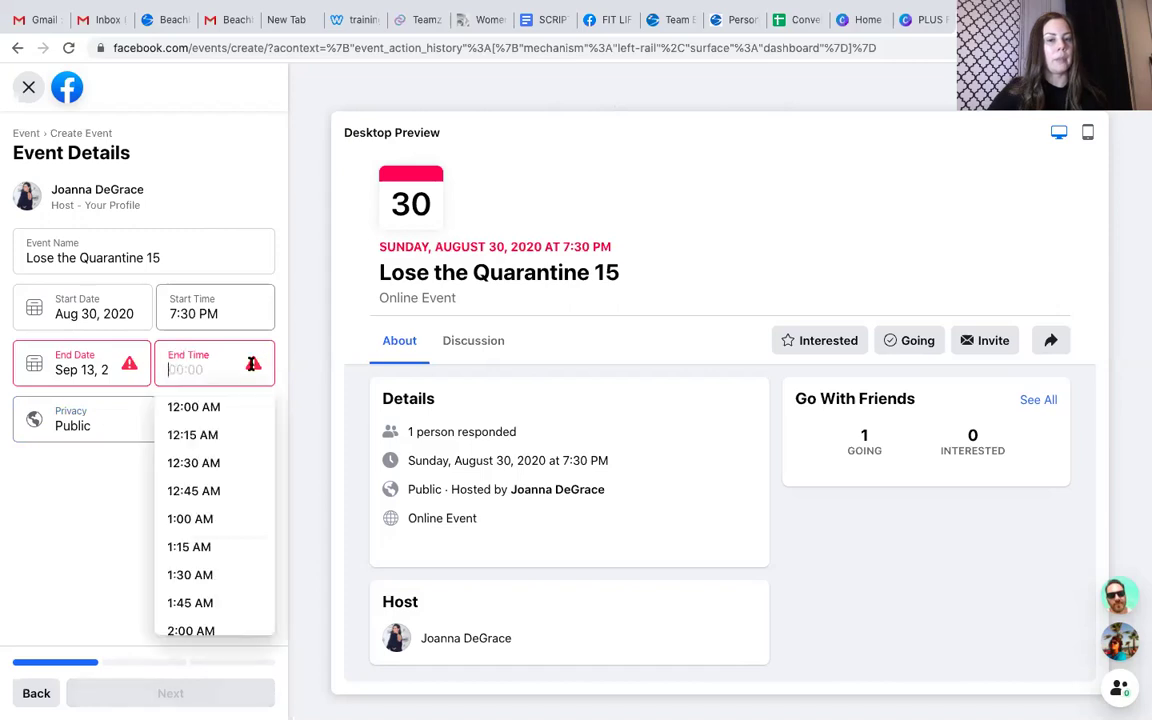
{"action": "left_click", "coordinate": [203, 410]}
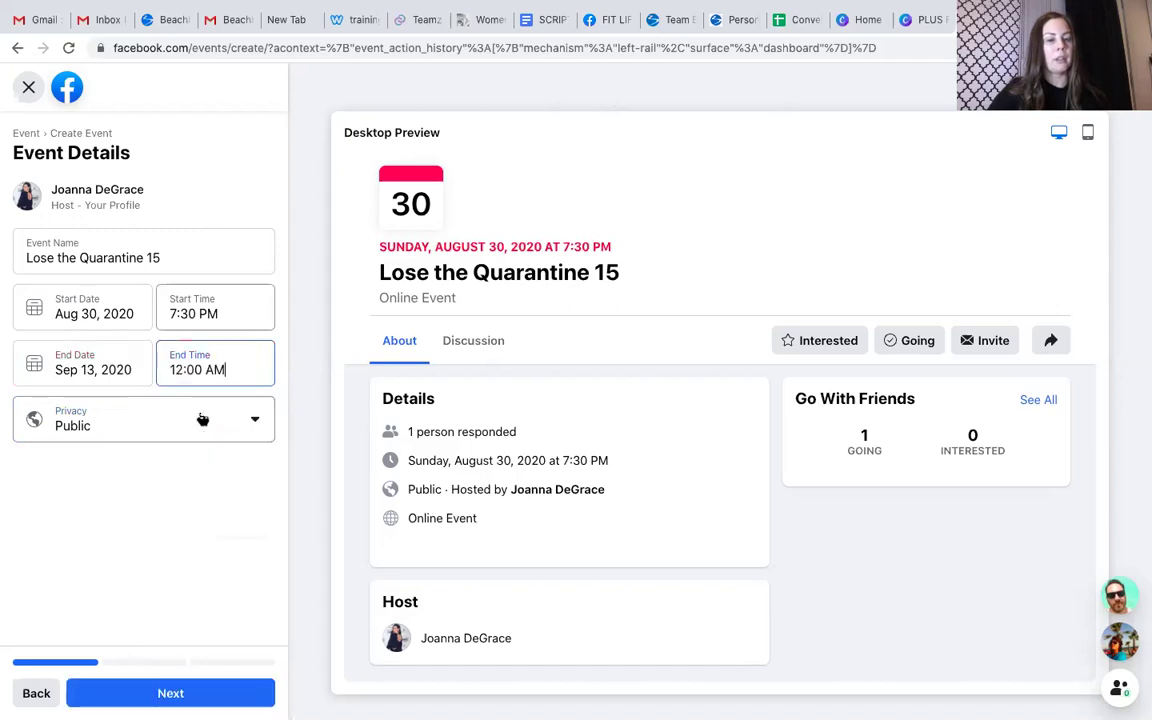
{"action": "left_click", "coordinate": [183, 693]}
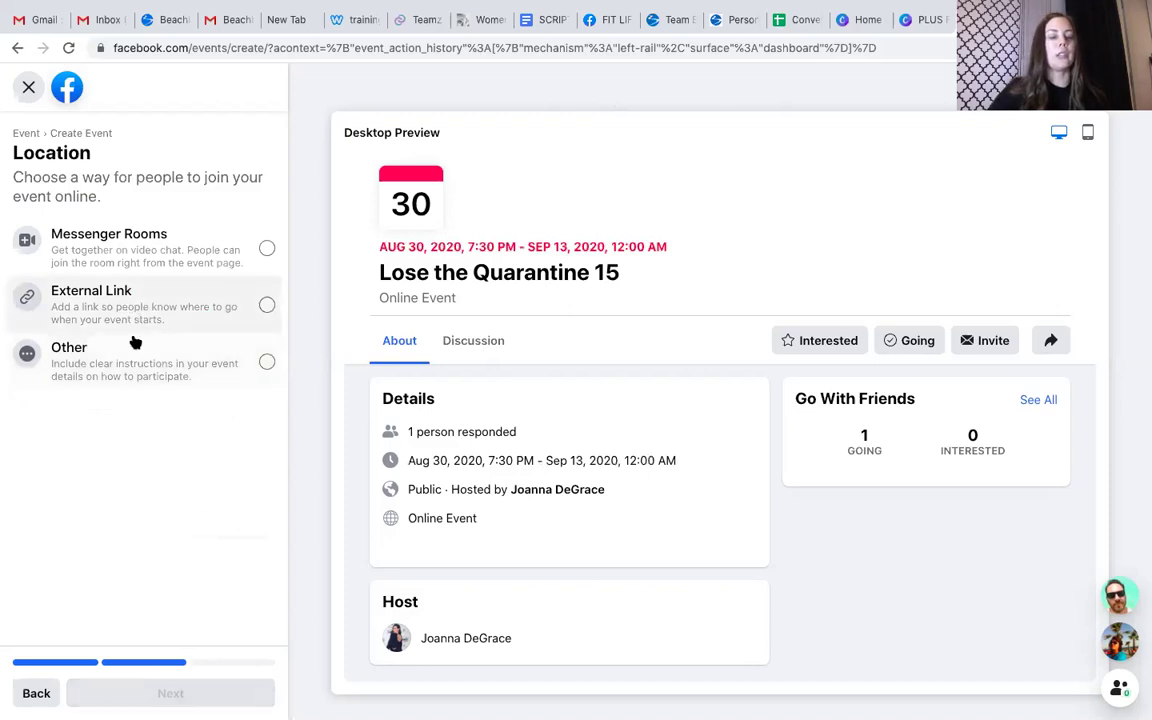
Choose External Link as the event location, switch to the Vegetarian Resources! Google Form and copy its shortened sharing link
{"action": "left_click", "coordinate": [179, 307]}
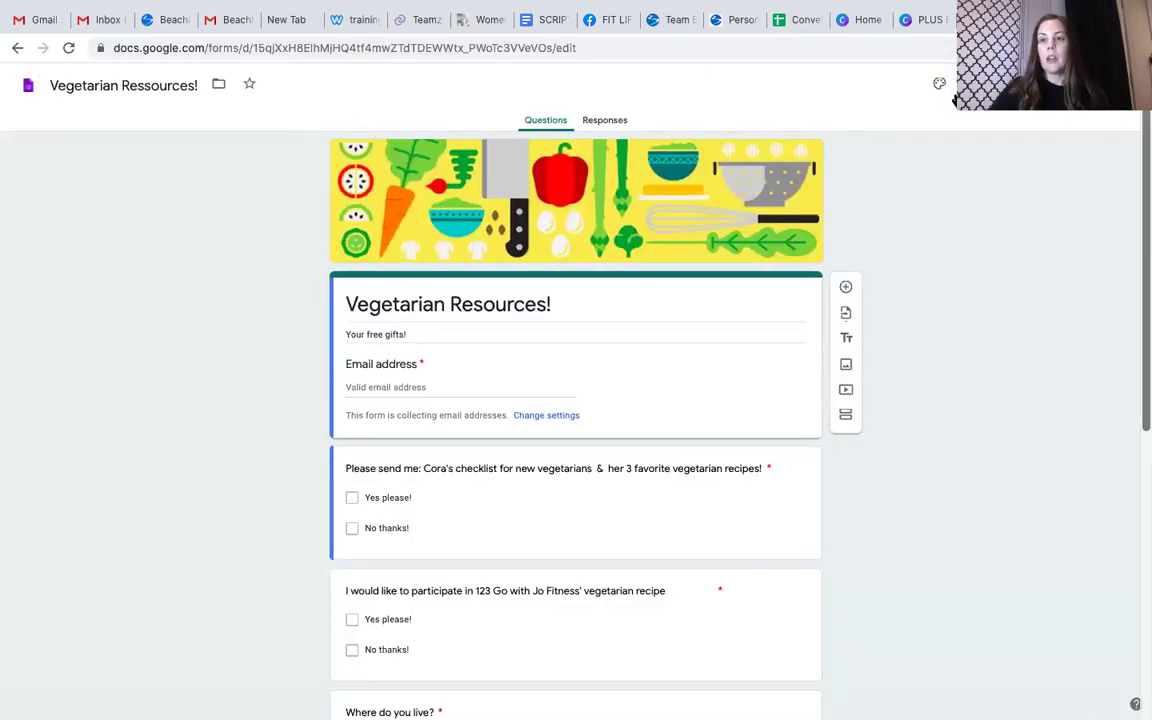
{"action": "left_click", "coordinate": [480, 48]}
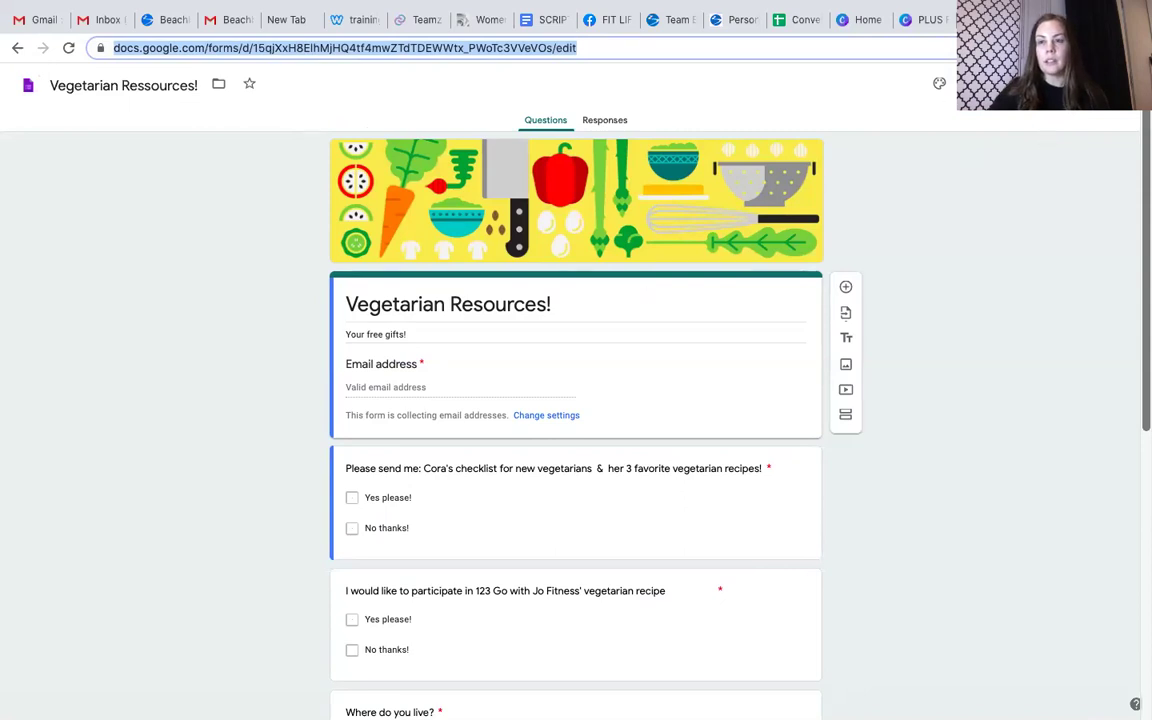
{"action": "key", "text": "Escape"}
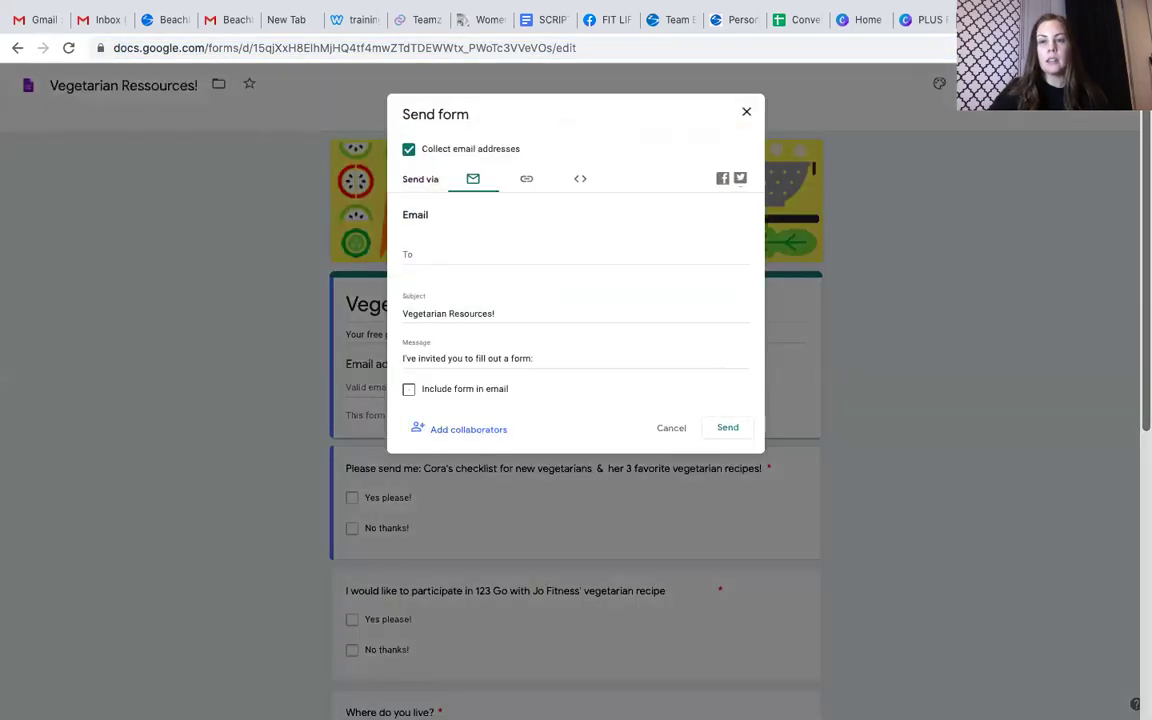
{"action": "left_click", "coordinate": [527, 180]}
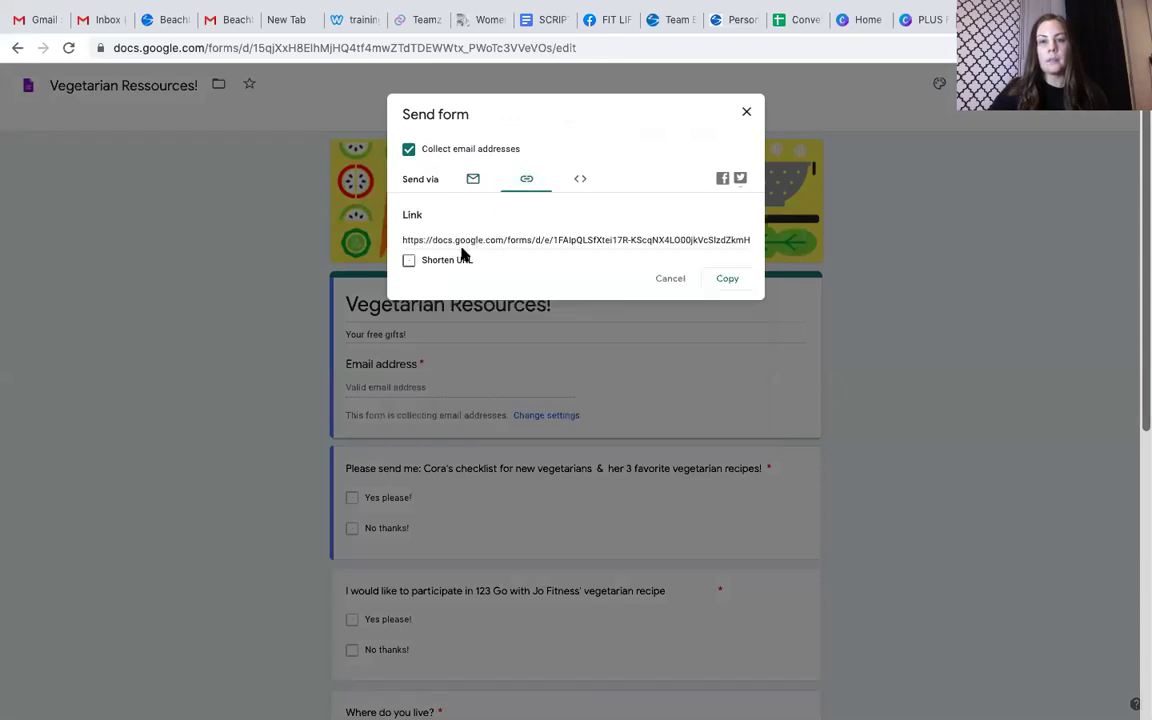
{"action": "left_click", "coordinate": [409, 262]}
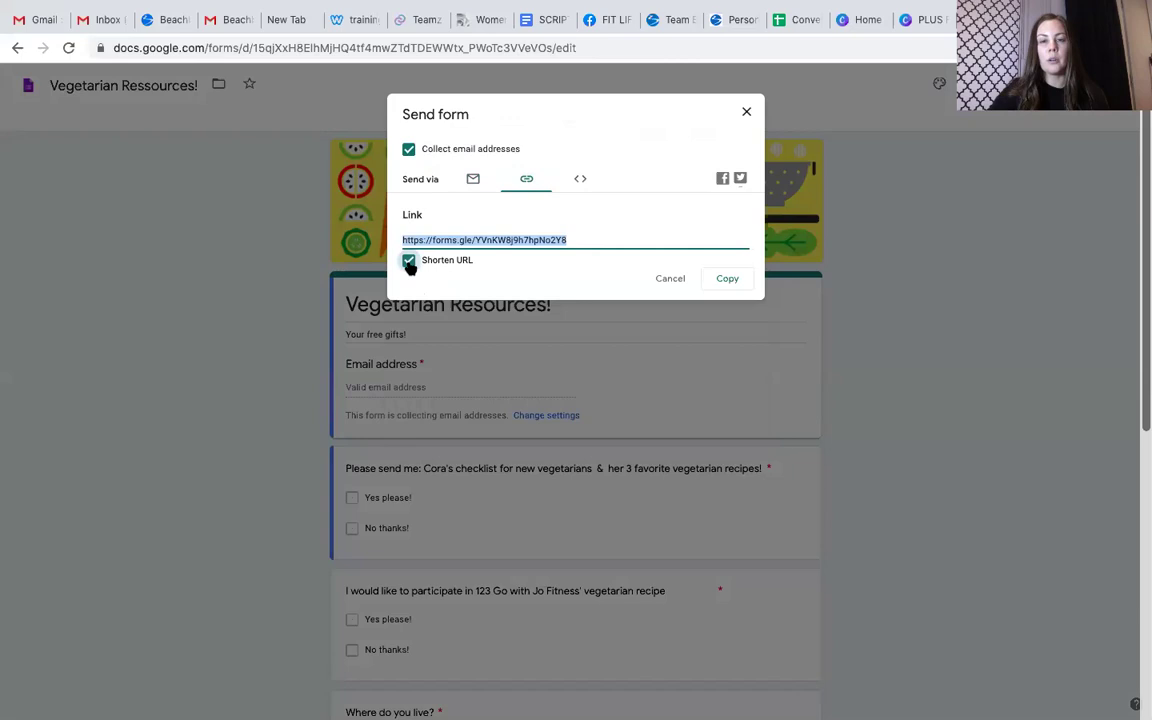
{"action": "left_click", "coordinate": [733, 284]}
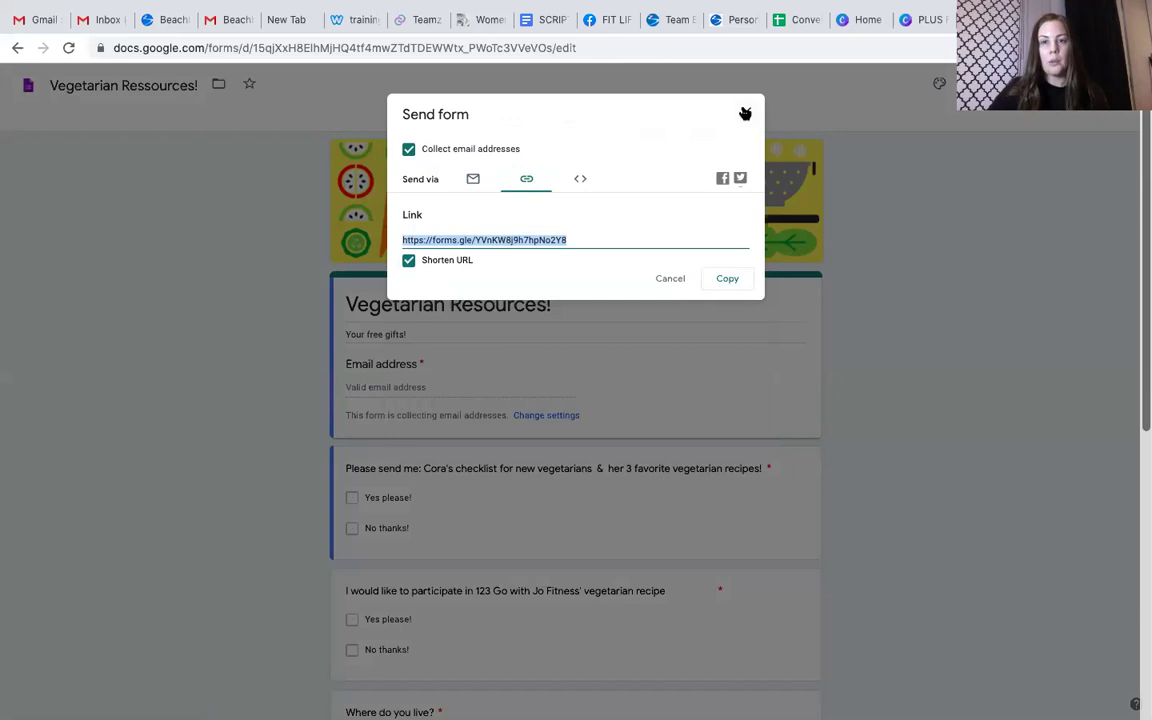
{"action": "key", "text": "Escape"}
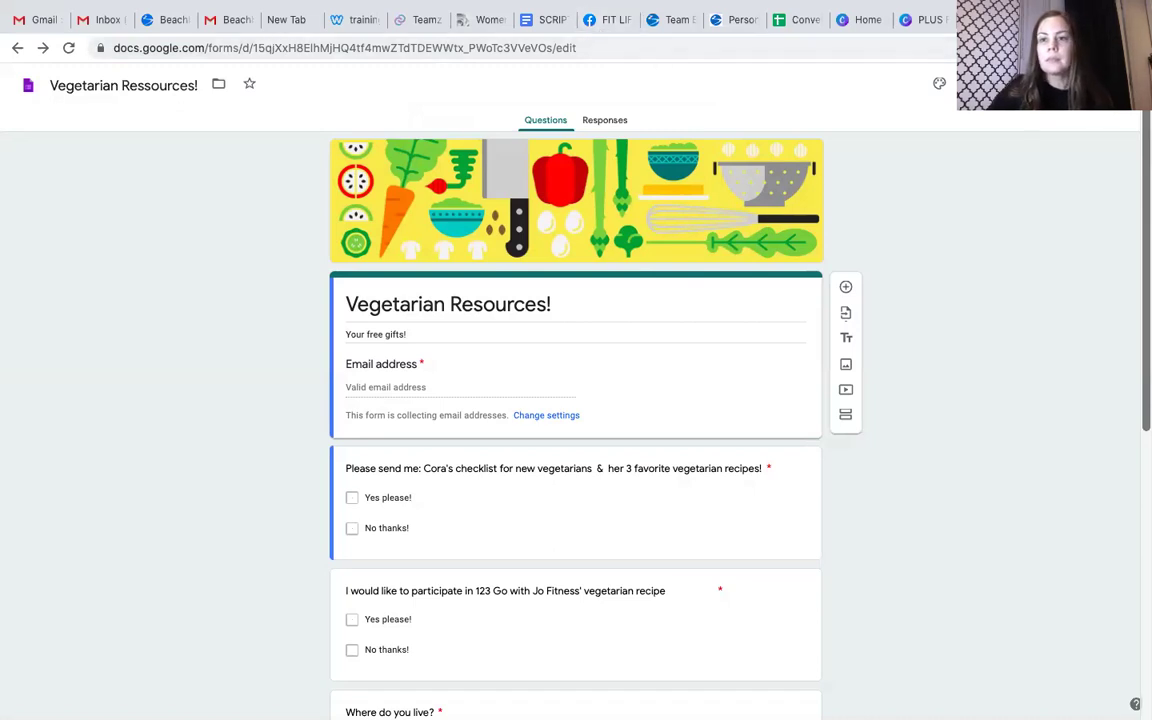
Return to the Facebook event, paste the copied Google Form link as the event link and continue to Additional Details
{"action": "key", "text": "ctrl+Tab"}
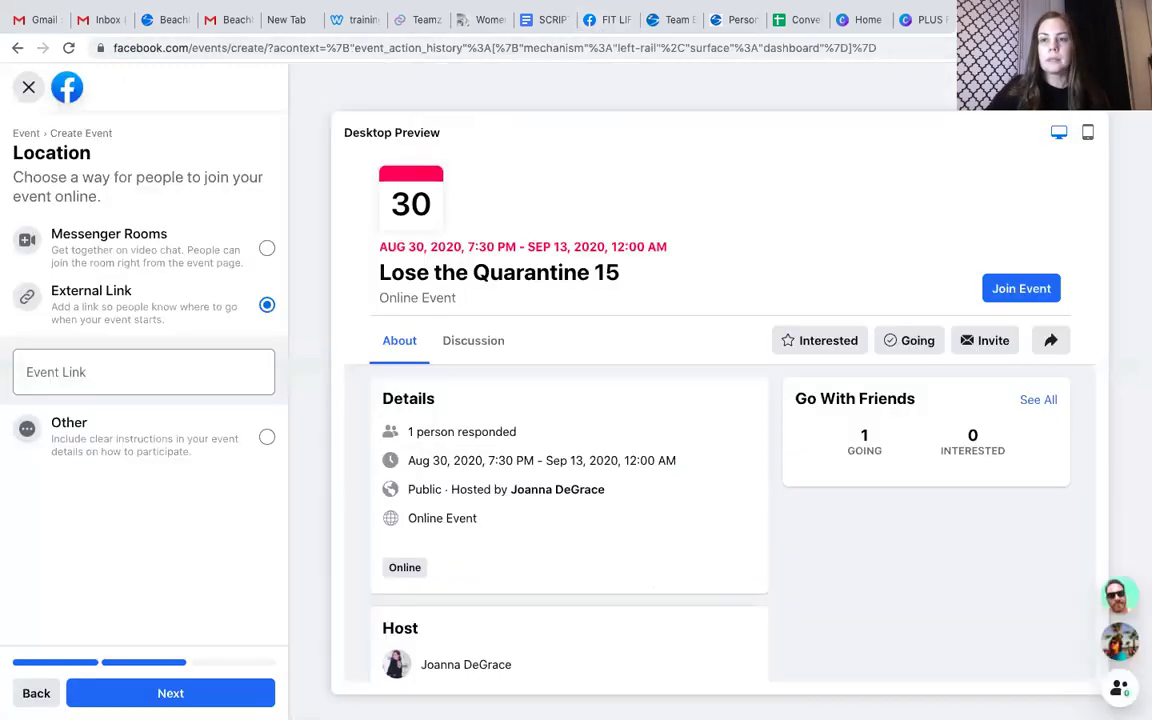
{"action": "right_click", "coordinate": [54, 371]}
{"action": "left_click", "coordinate": [92, 470]}
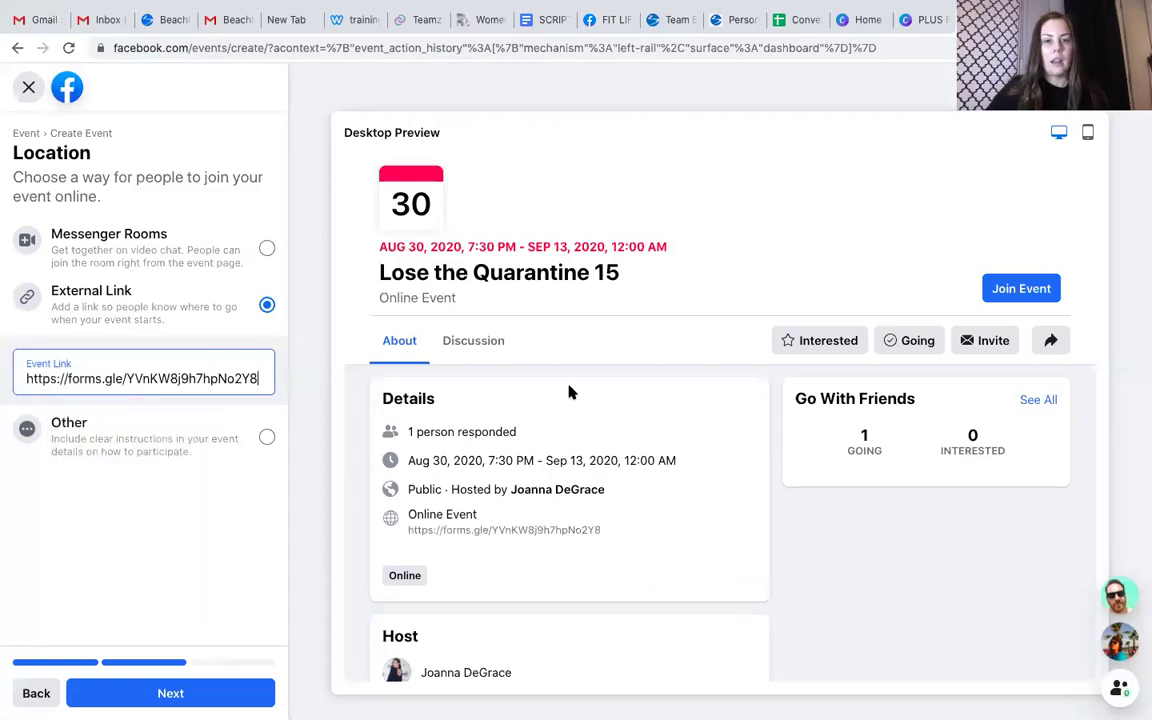
{"action": "left_click", "coordinate": [168, 700]}
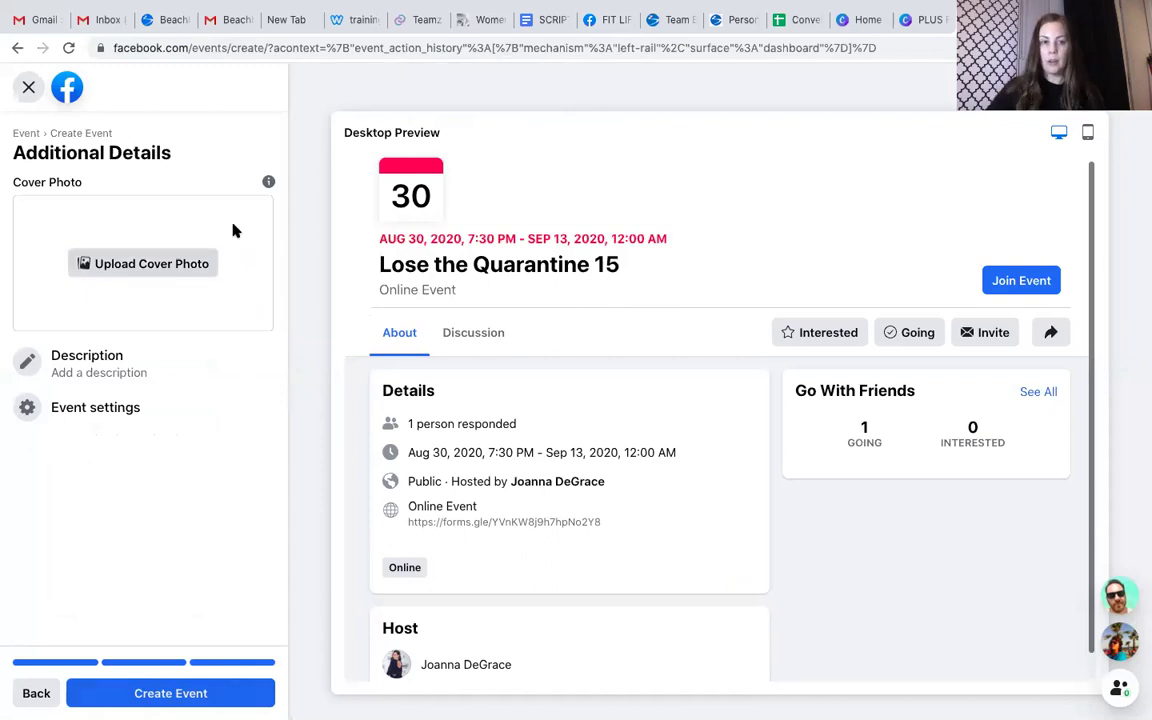
Switch to the PLUS FORTS ENSEMBLE design in Canva, dismiss the Canva Pro offer and go to the Canva home page
{"action": "left_click", "coordinate": [910, 20]}
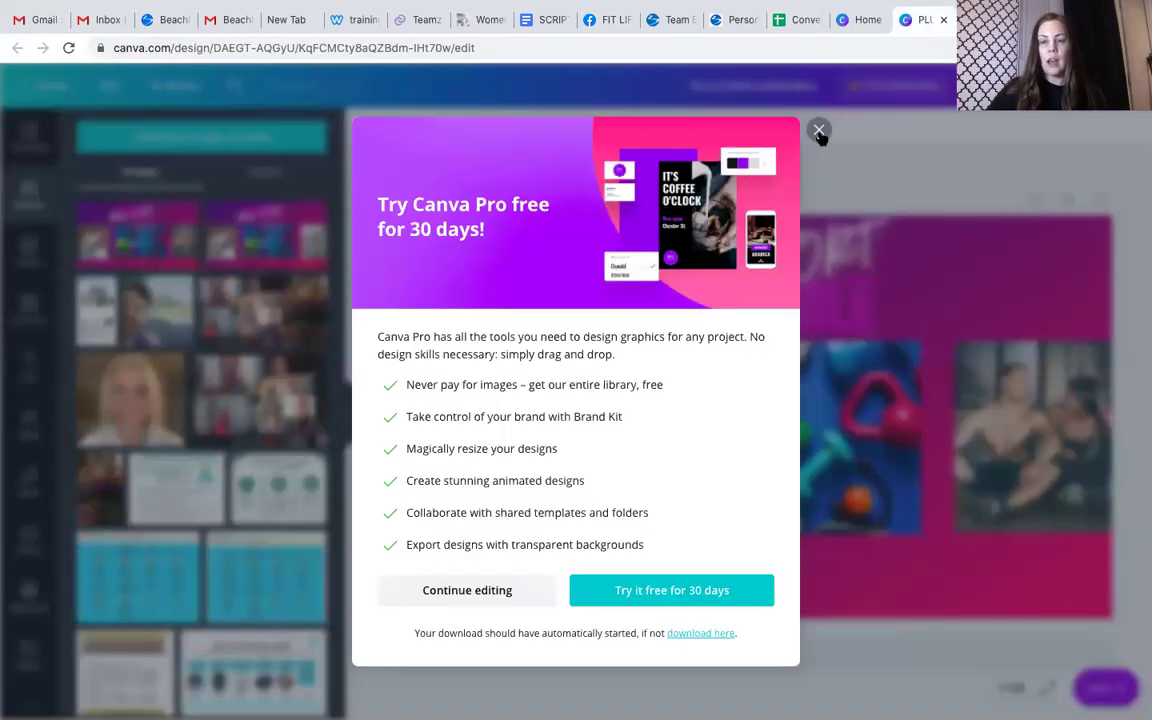
{"action": "left_click", "coordinate": [819, 131]}
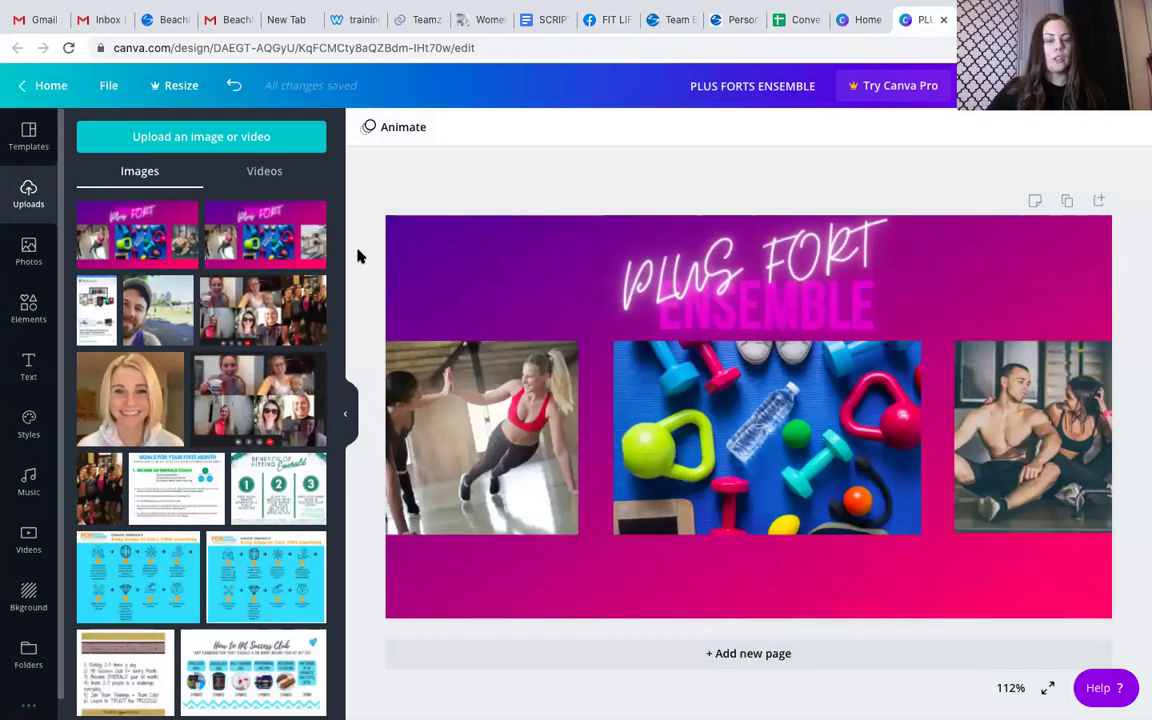
{"action": "left_click", "coordinate": [40, 90]}
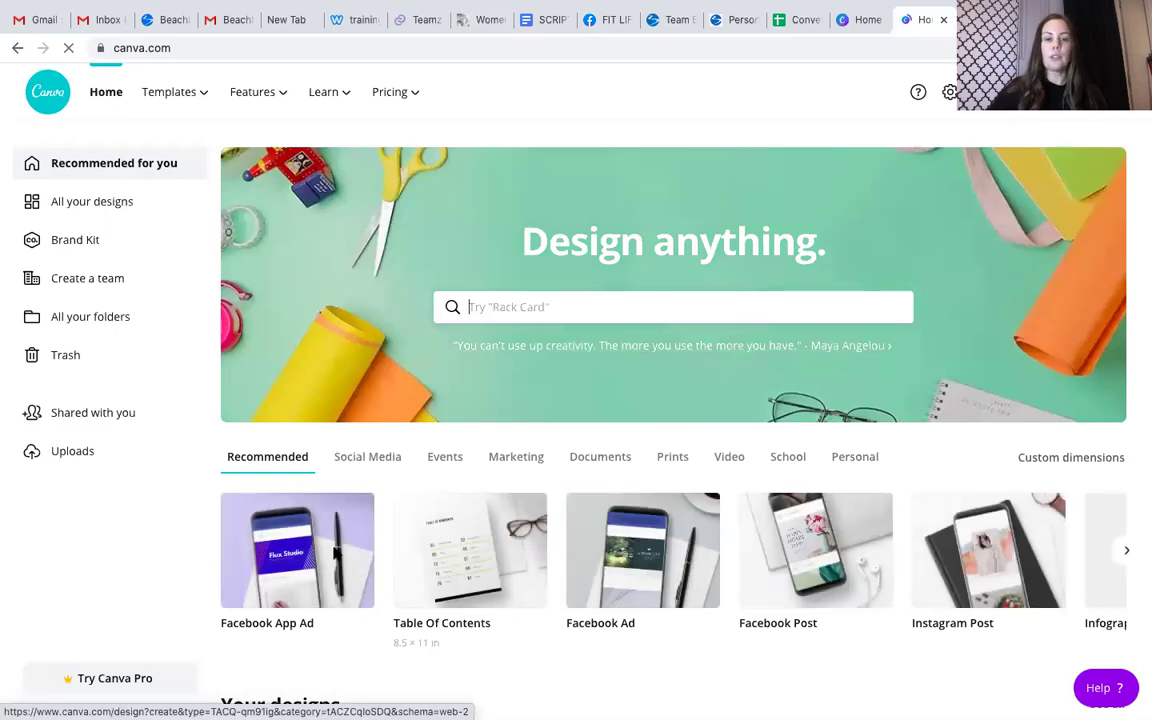
Browse the recommended design types and create a new Facebook App Ad design
{"action": "scroll", "coordinate": [450, 545], "scroll_direction": "down", "scroll_amount": 2}
{"action": "scroll", "coordinate": [406, 511], "scroll_direction": "down", "scroll_amount": 3}
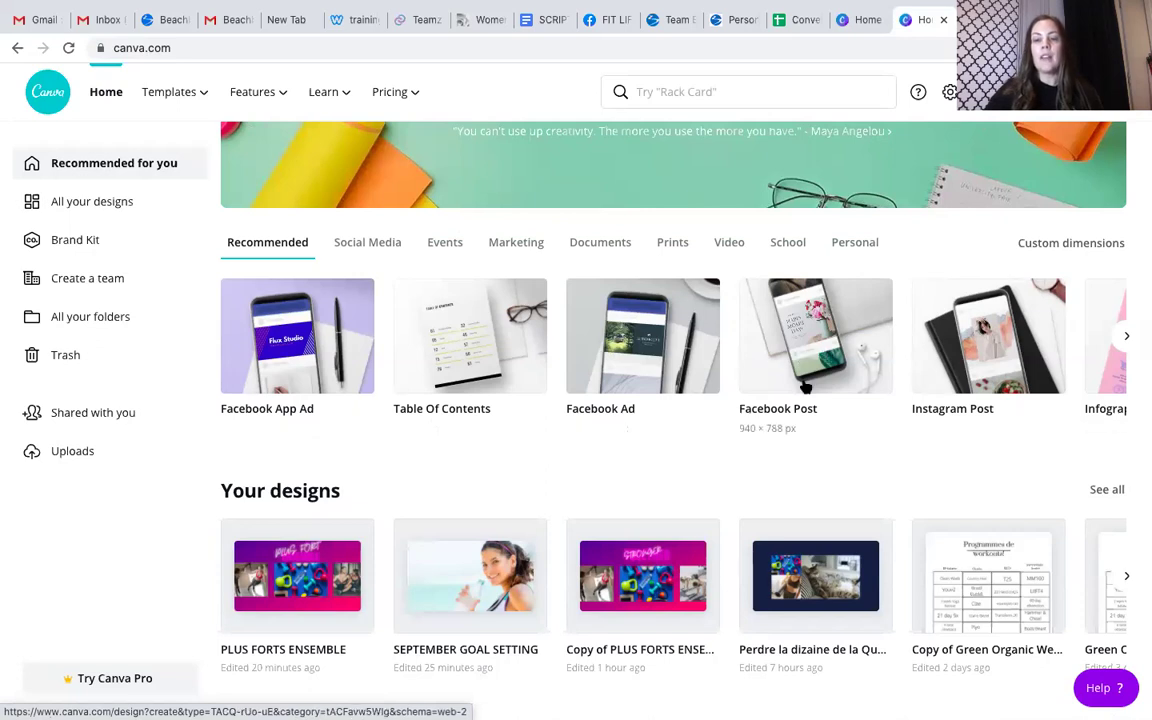
{"action": "scroll", "coordinate": [760, 395], "scroll_direction": "right", "scroll_amount": 5}
{"action": "scroll", "coordinate": [804, 385], "scroll_direction": "right", "scroll_amount": 2}
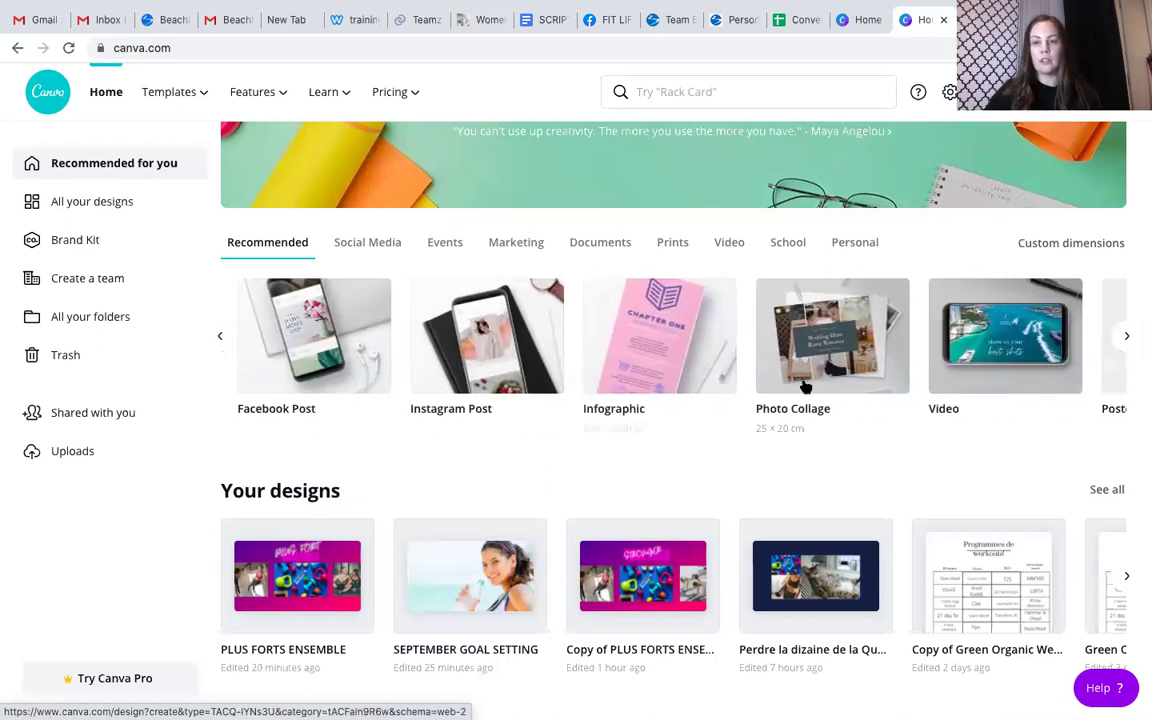
{"action": "scroll", "coordinate": [804, 385], "scroll_direction": "left", "scroll_amount": 6}
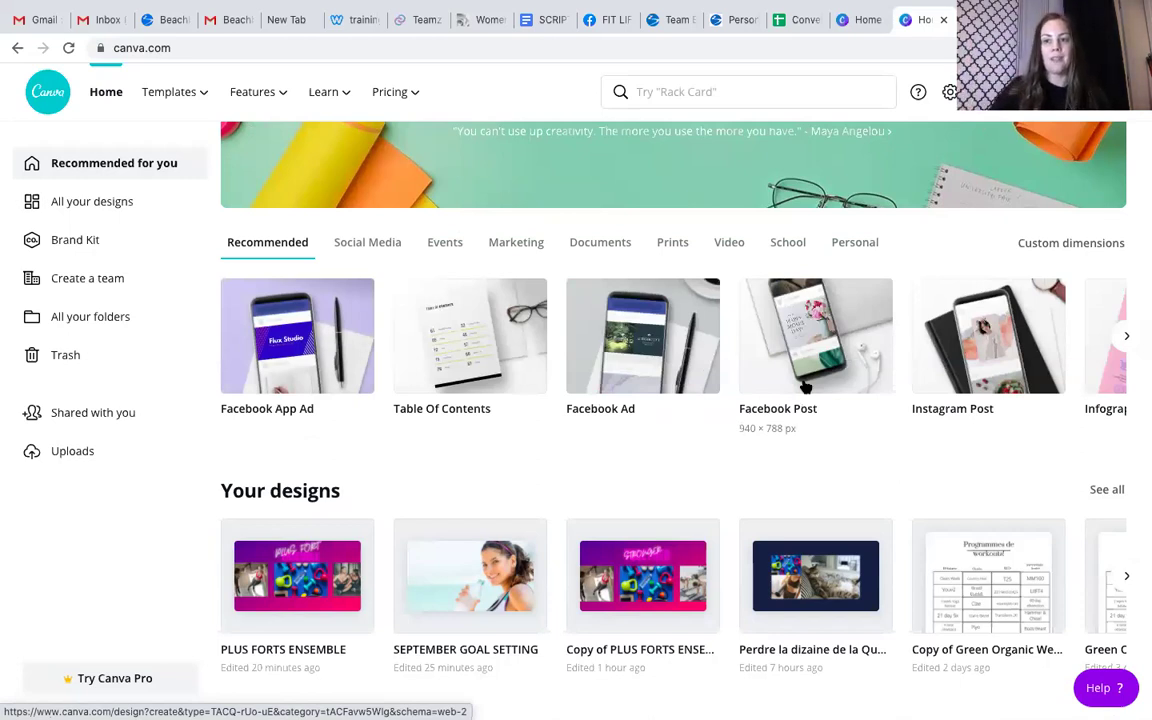
{"action": "left_click", "coordinate": [283, 362]}
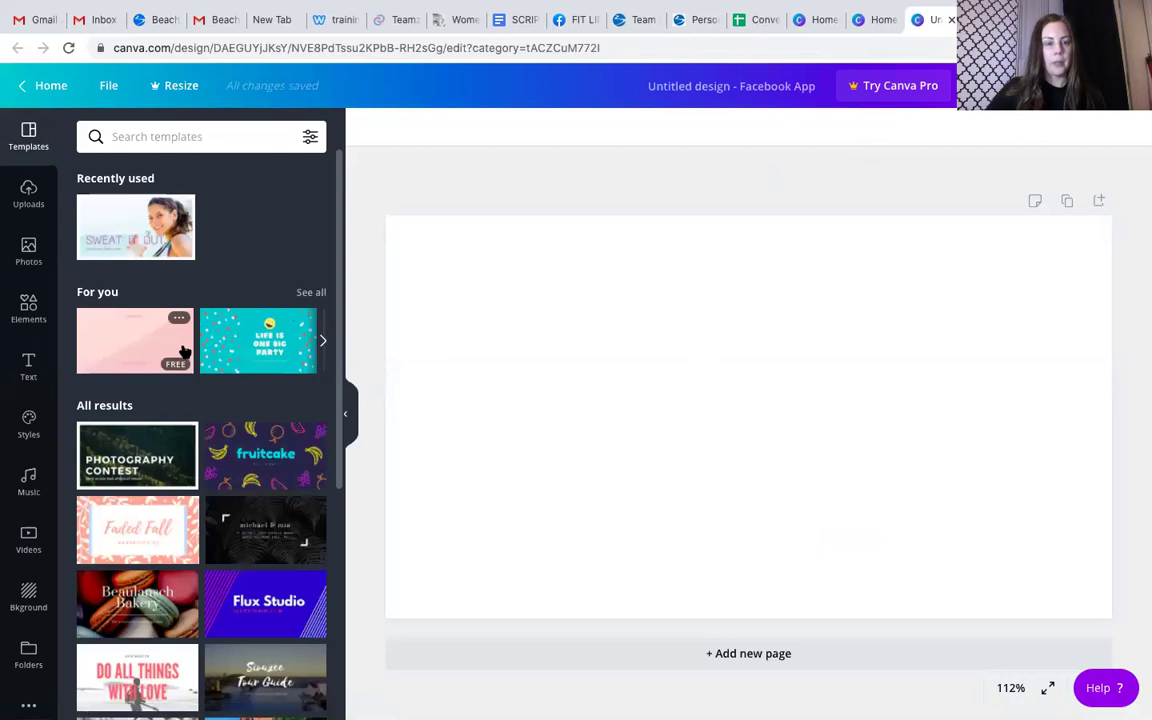
Apply the recently used Sweat It Out template and enlarge its photo from the lower-left corner toward the page edge
{"action": "left_click", "coordinate": [138, 222]}
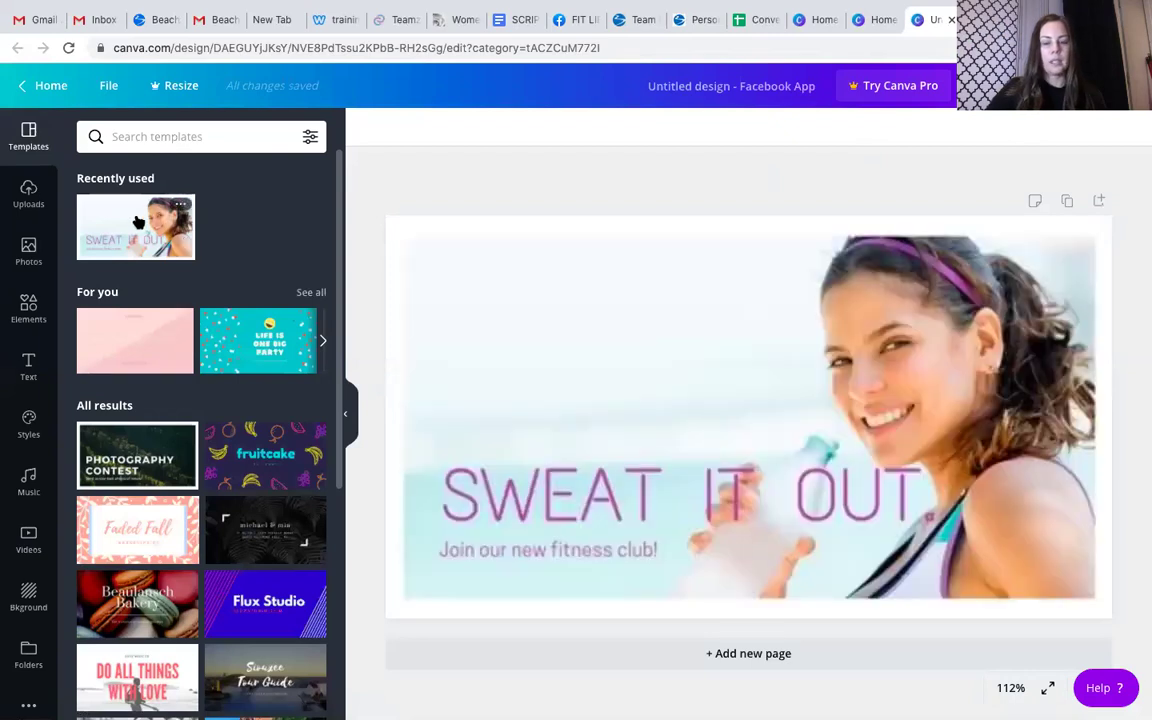
{"action": "left_click", "coordinate": [420, 586]}
{"action": "left_click_drag", "start_coordinate": [402, 601], "coordinate": [393, 626]}
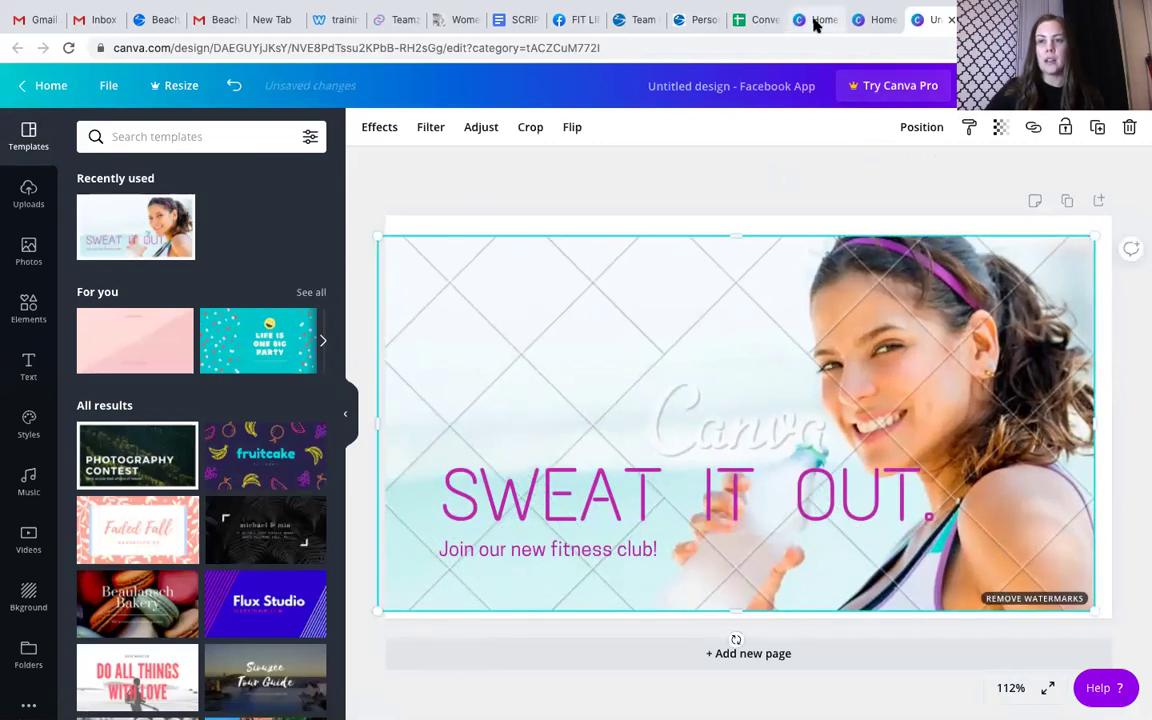
Switch back to the Facebook event, add the Plus Fort Ensemble image as cover photo and save the description "fake info"
{"action": "left_click", "coordinate": [578, 20]}
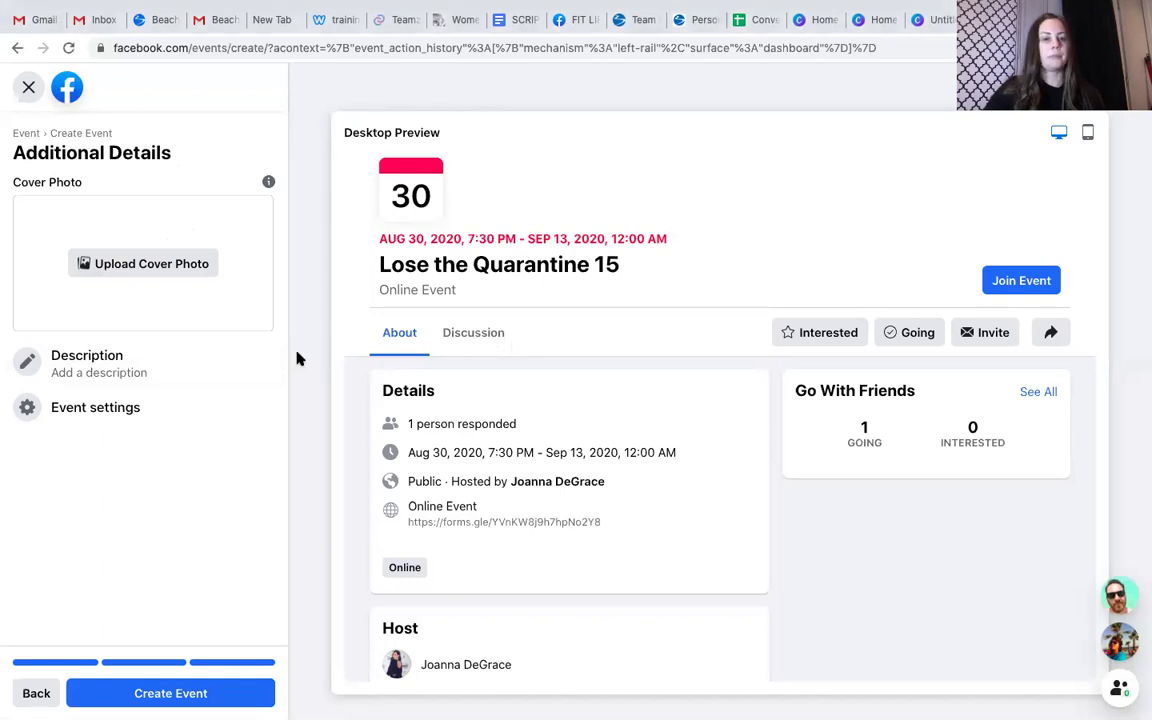
{"action": "left_click", "coordinate": [72, 362]}
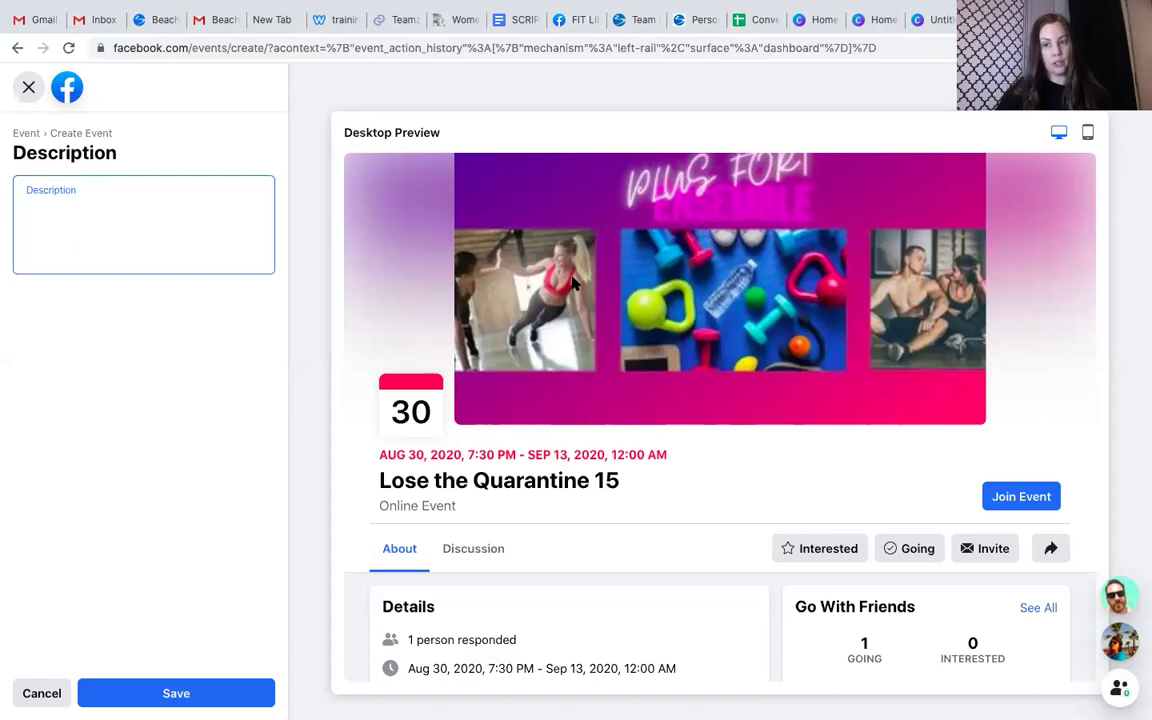
{"action": "left_click", "coordinate": [608, 240]}
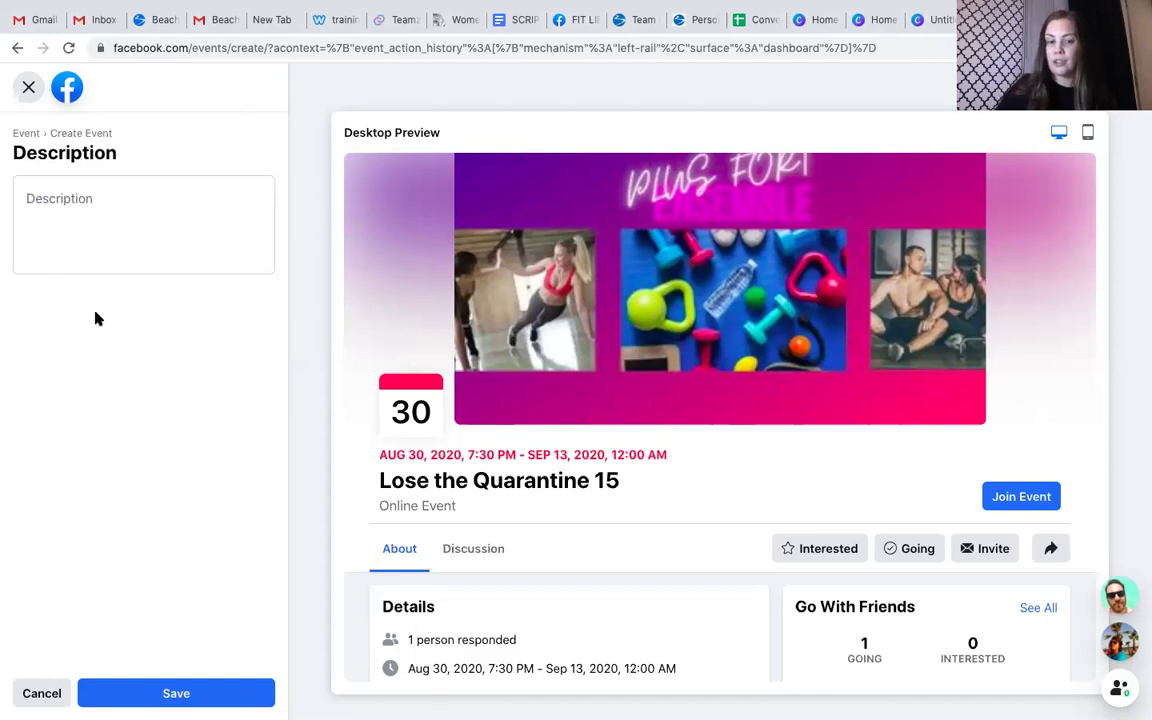
{"action": "left_click", "coordinate": [82, 201]}
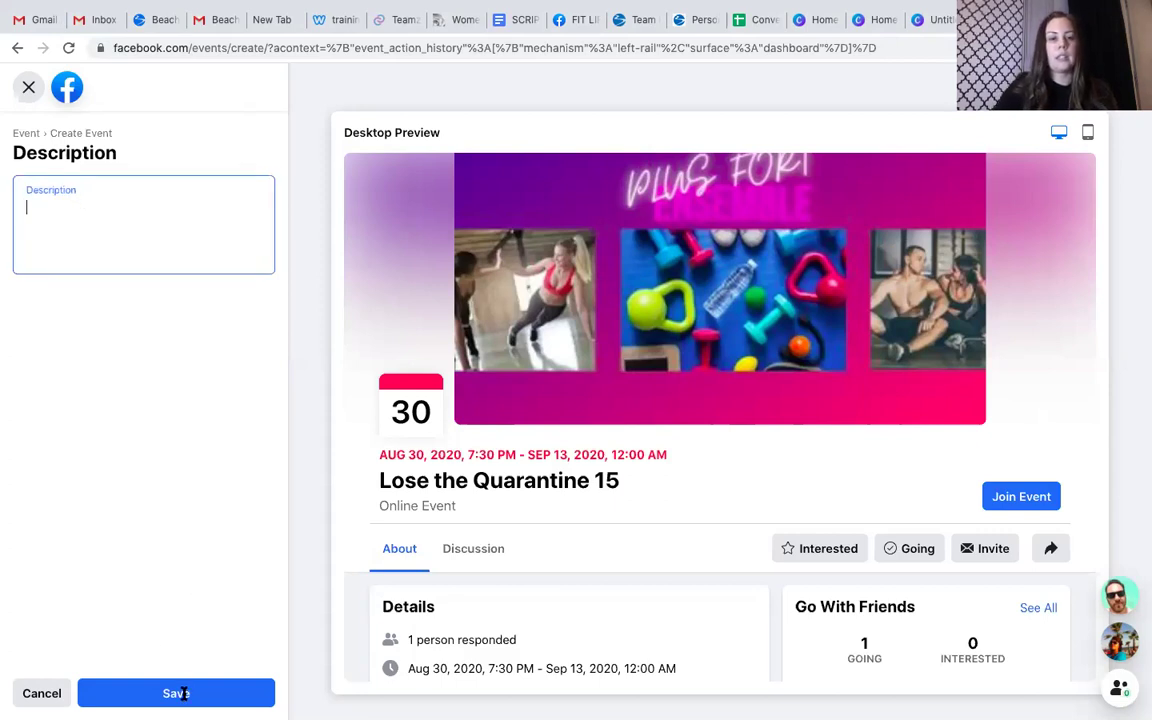
{"action": "type", "text": "fake info"}
{"action": "left_click", "coordinate": [183, 697]}
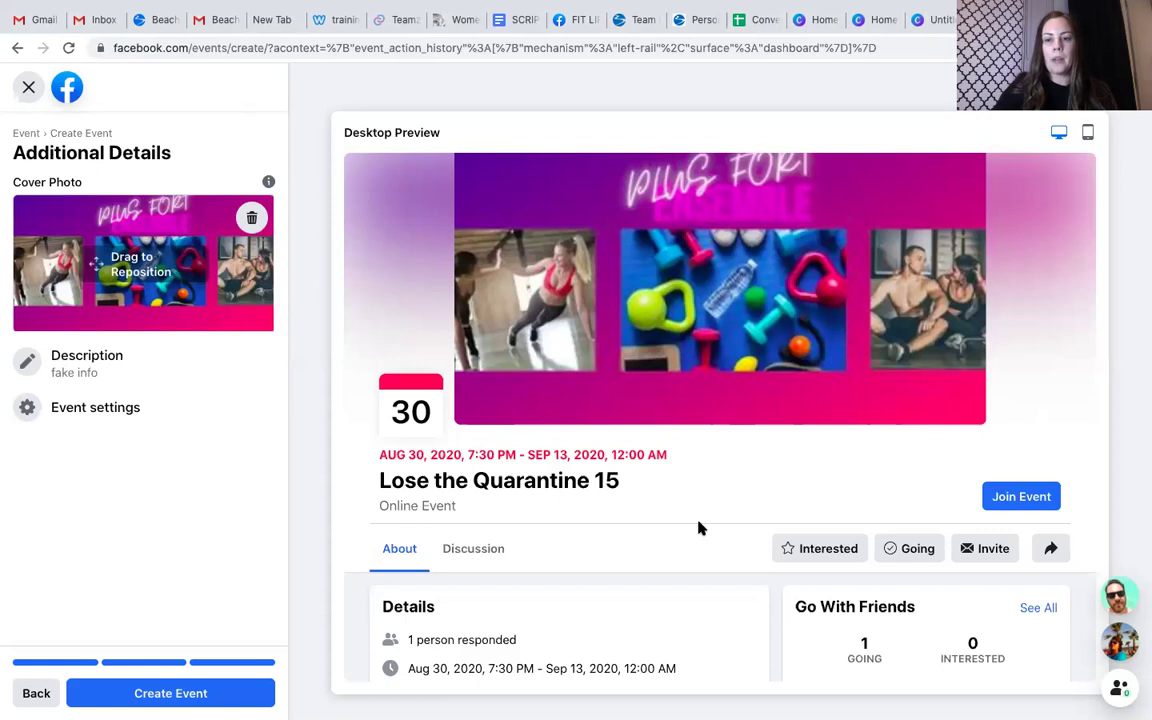
Review the event's details, host and response options in the desktop preview
{"action": "scroll", "coordinate": [753, 405], "scroll_direction": "down", "scroll_amount": 5}
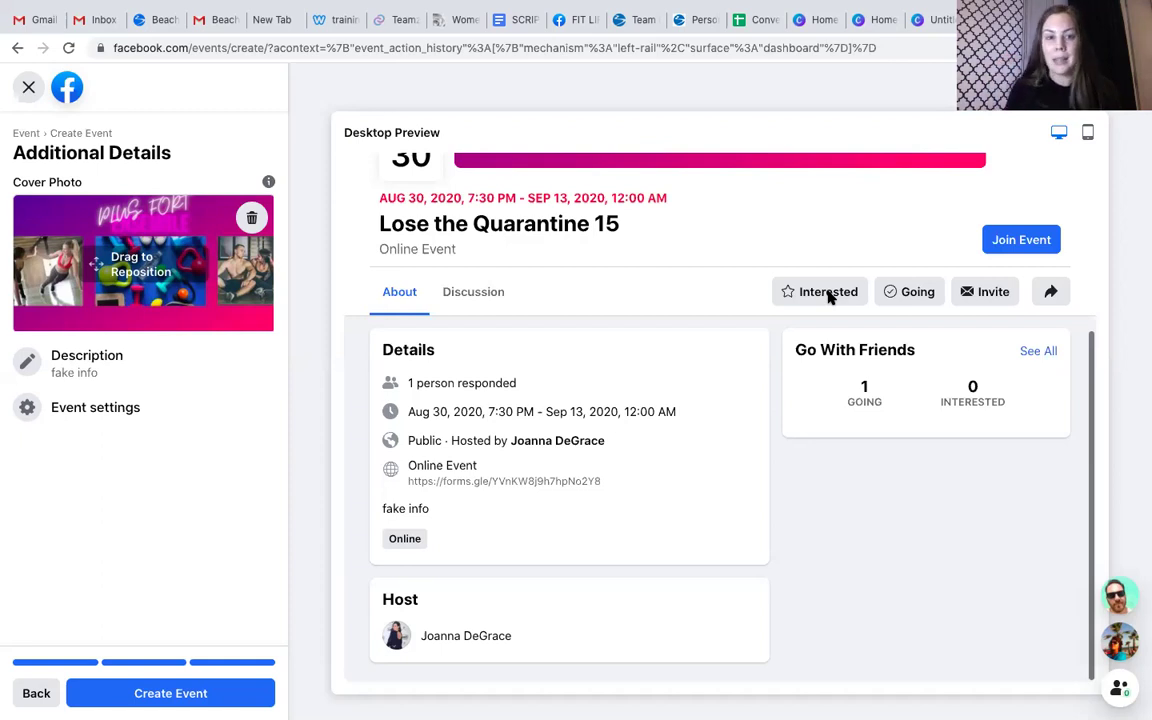
{"action": "scroll", "coordinate": [709, 338], "scroll_direction": "up", "scroll_amount": 2}
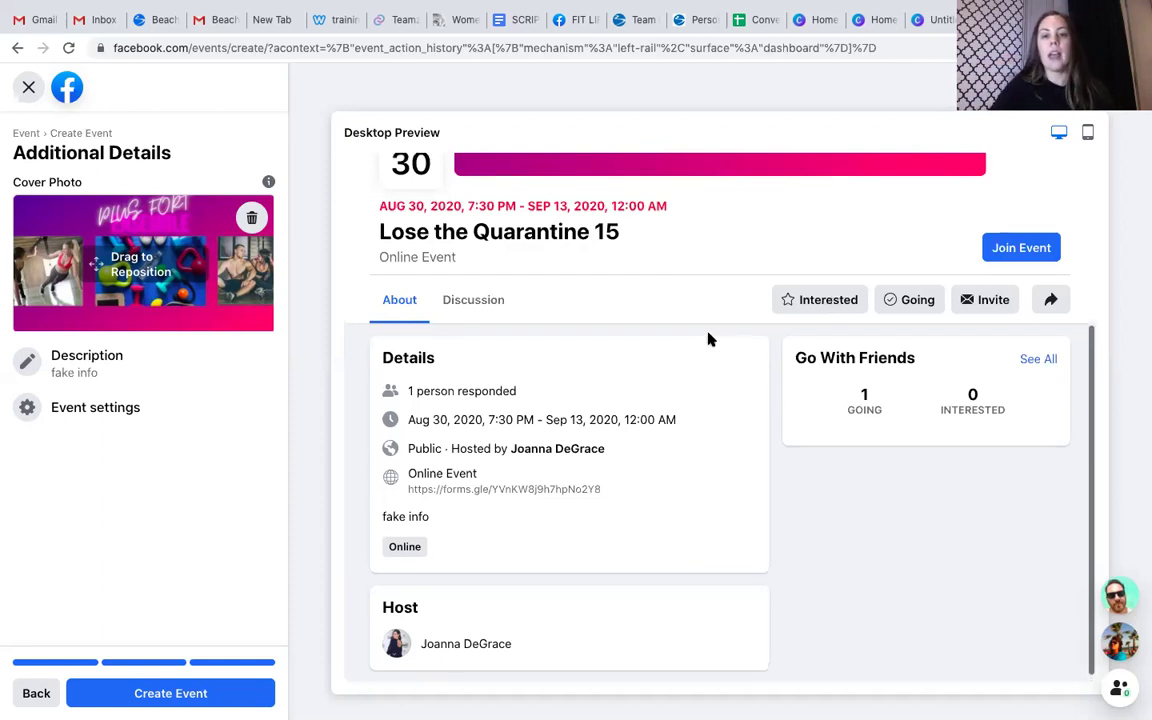
{"action": "scroll", "coordinate": [709, 340], "scroll_direction": "up", "scroll_amount": 1}
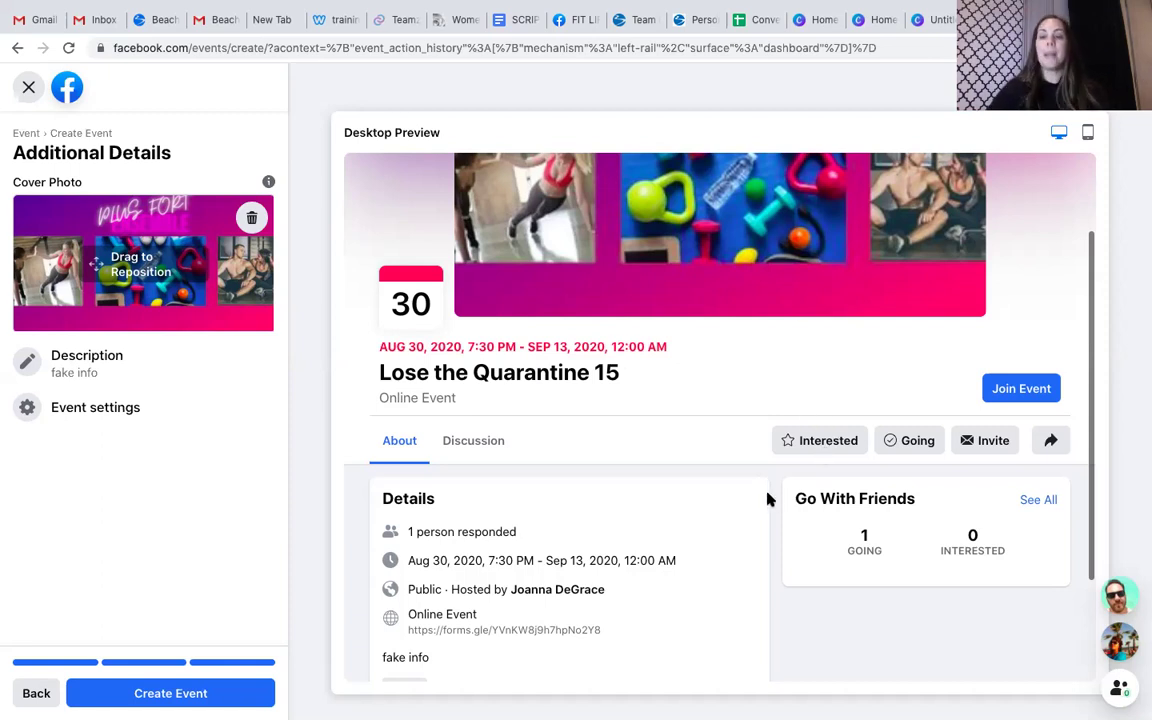
{"action": "scroll", "coordinate": [768, 498], "scroll_direction": "down", "scroll_amount": 1}
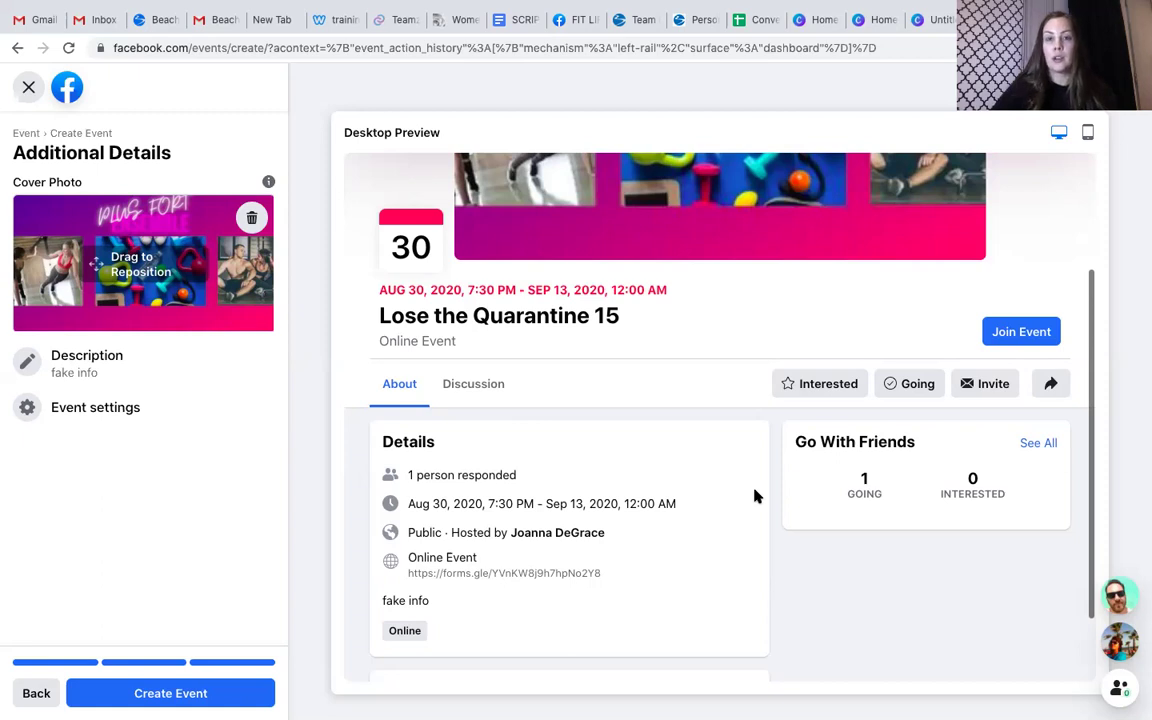
Switch to the SCRIPTS! Google Doc and examine the message examples in its Responding to Prospects table
{"action": "left_click", "coordinate": [515, 22]}
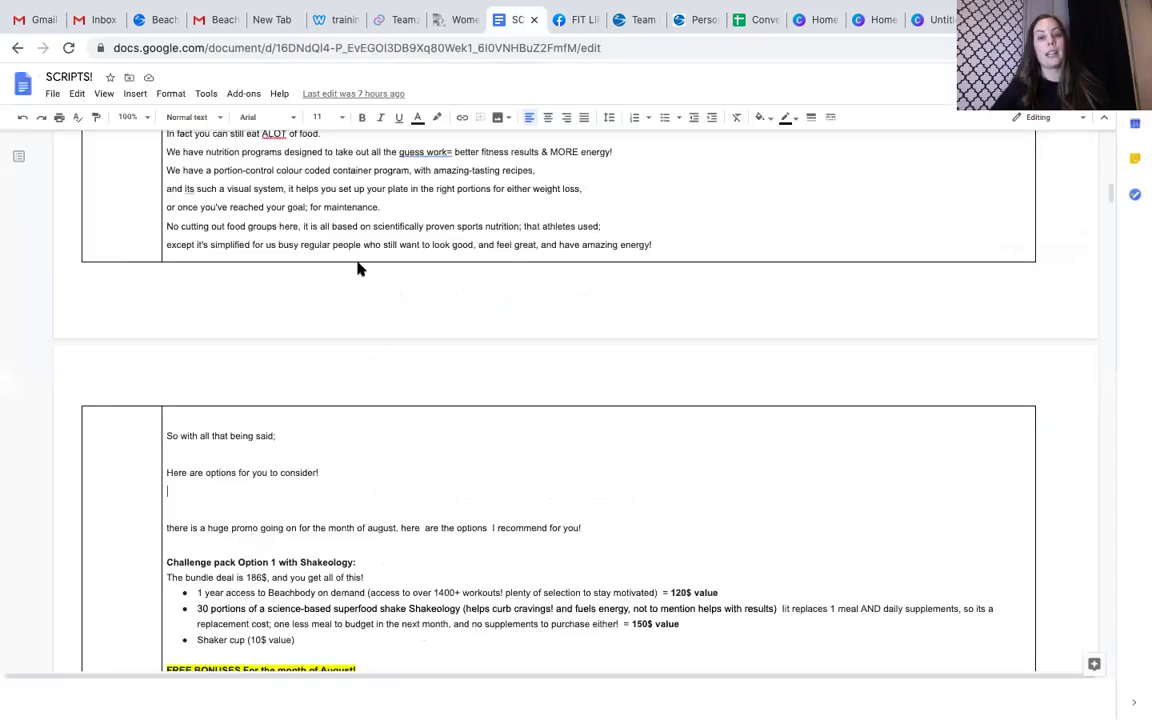
{"action": "scroll", "coordinate": [427, 260], "scroll_direction": "up", "scroll_amount": 6}
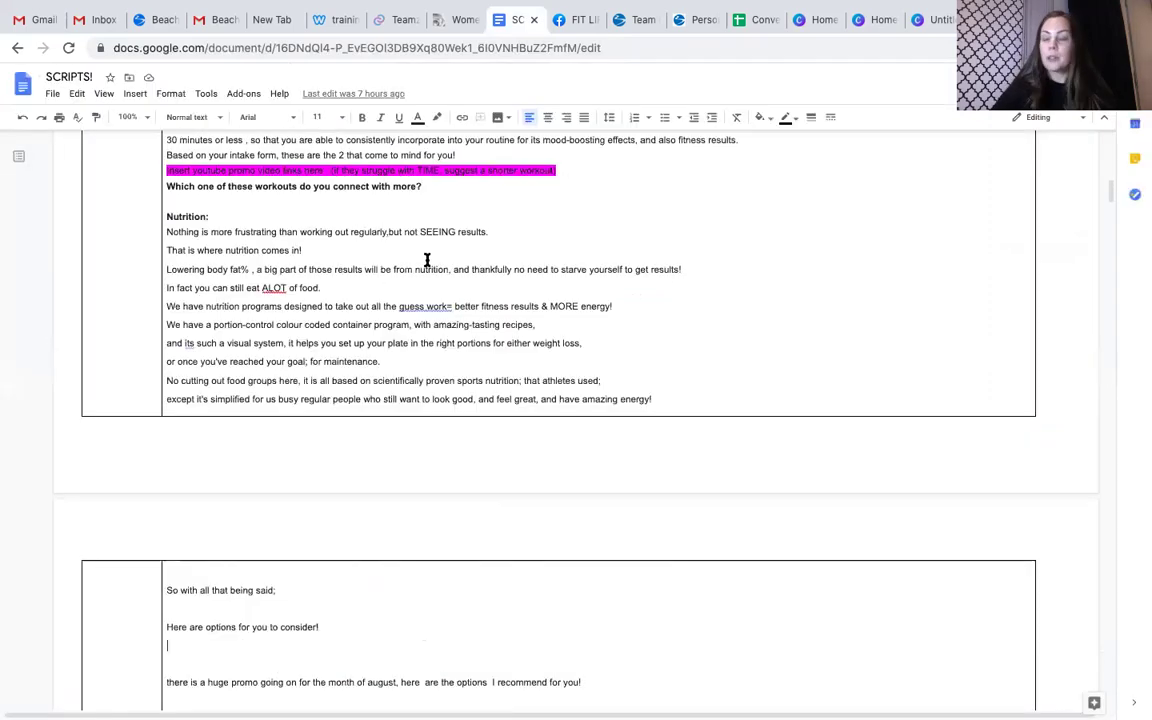
{"action": "scroll", "coordinate": [427, 260], "scroll_direction": "up", "scroll_amount": 8}
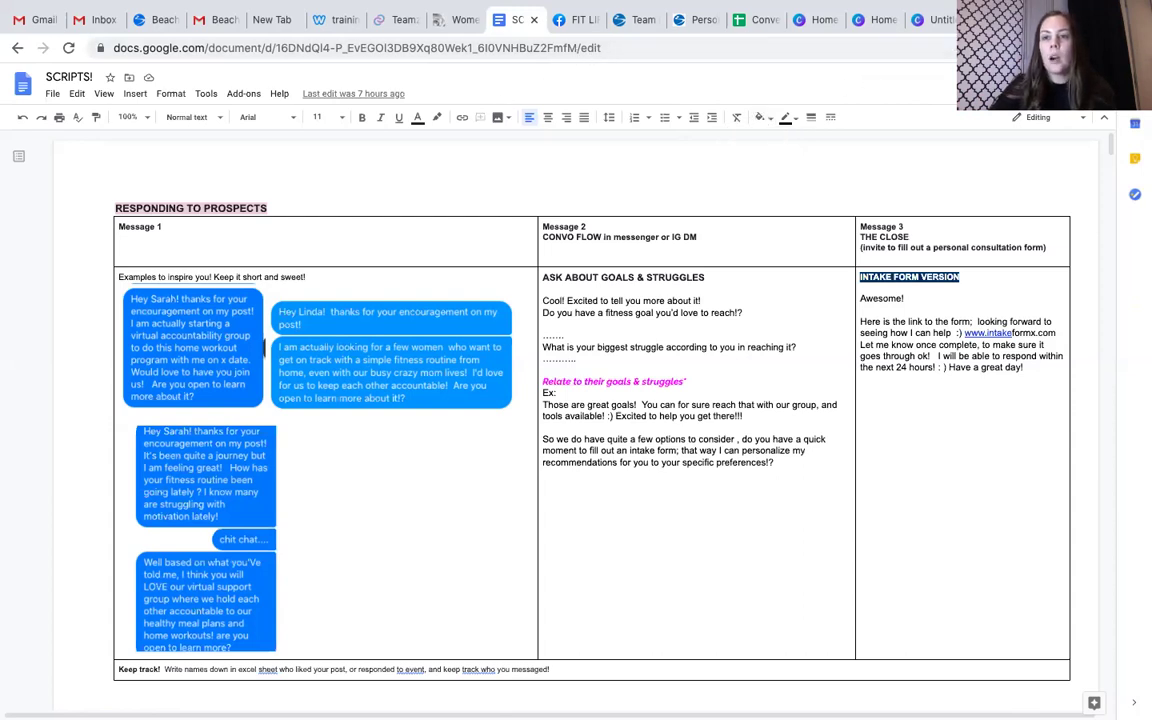
Return to the Facebook event draft and leave the page without creating the event, discarding the changes
{"action": "key", "text": "ctrl+Tab"}
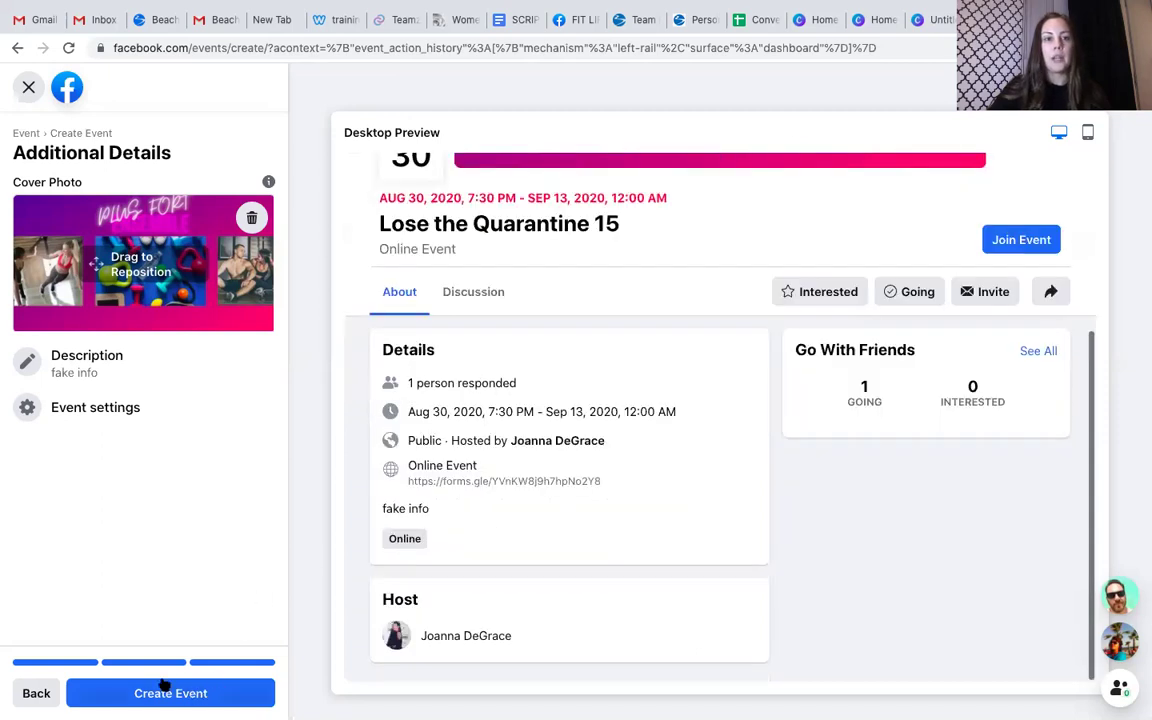
{"action": "left_click", "coordinate": [28, 90]}
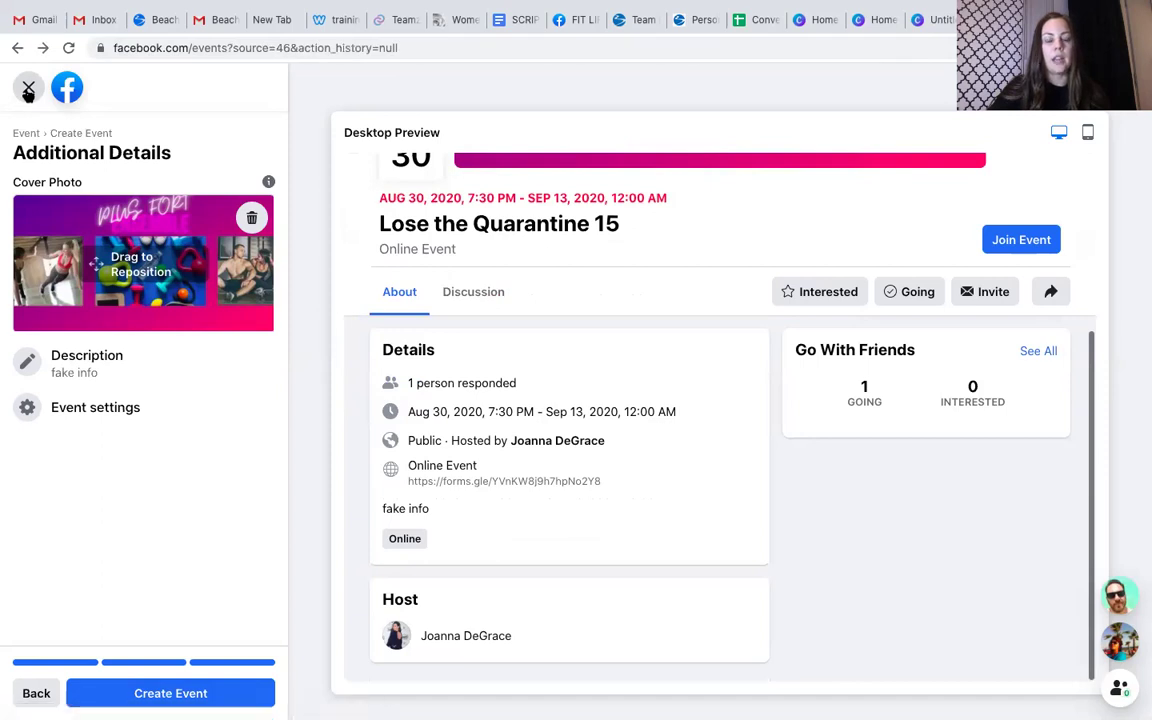
{"action": "left_click", "coordinate": [28, 90]}
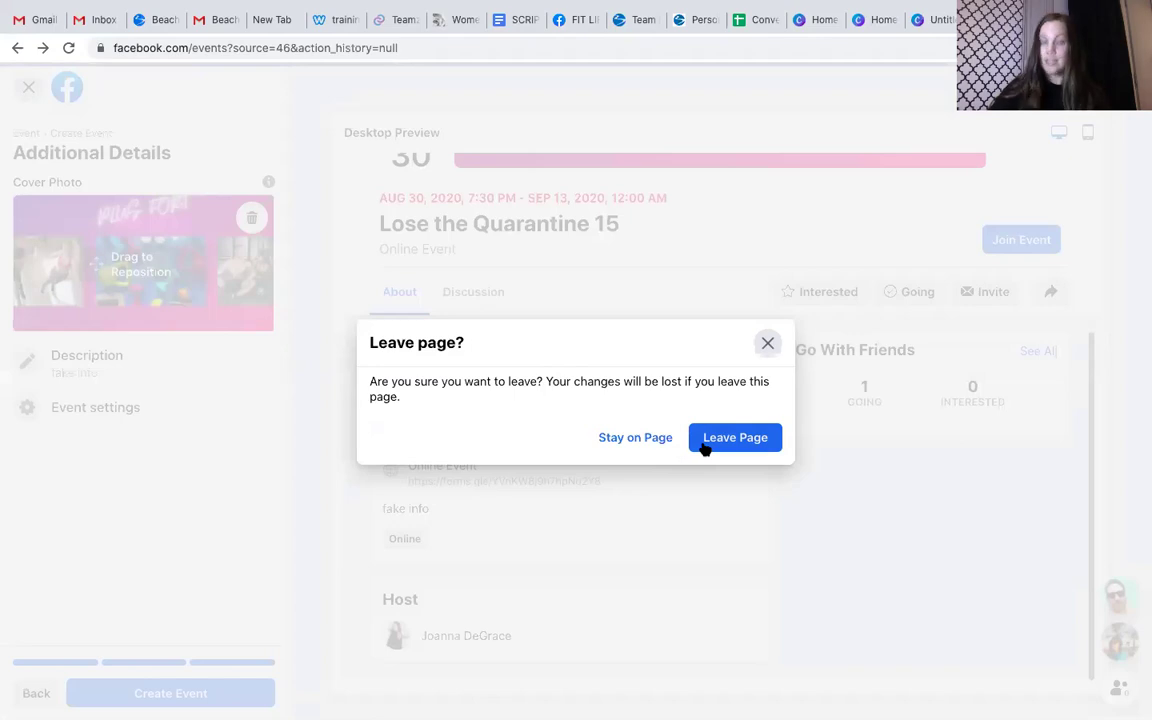
{"action": "left_click", "coordinate": [735, 438]}
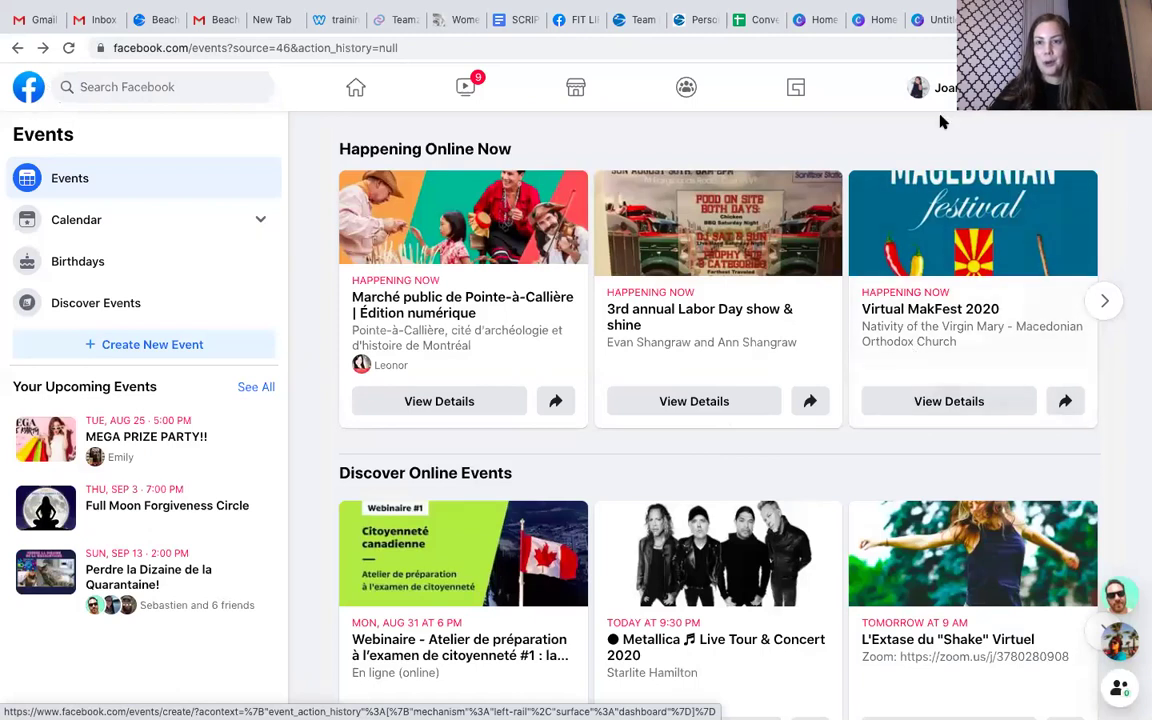
{"action": "mouse_move", "coordinate": [412, 8]}
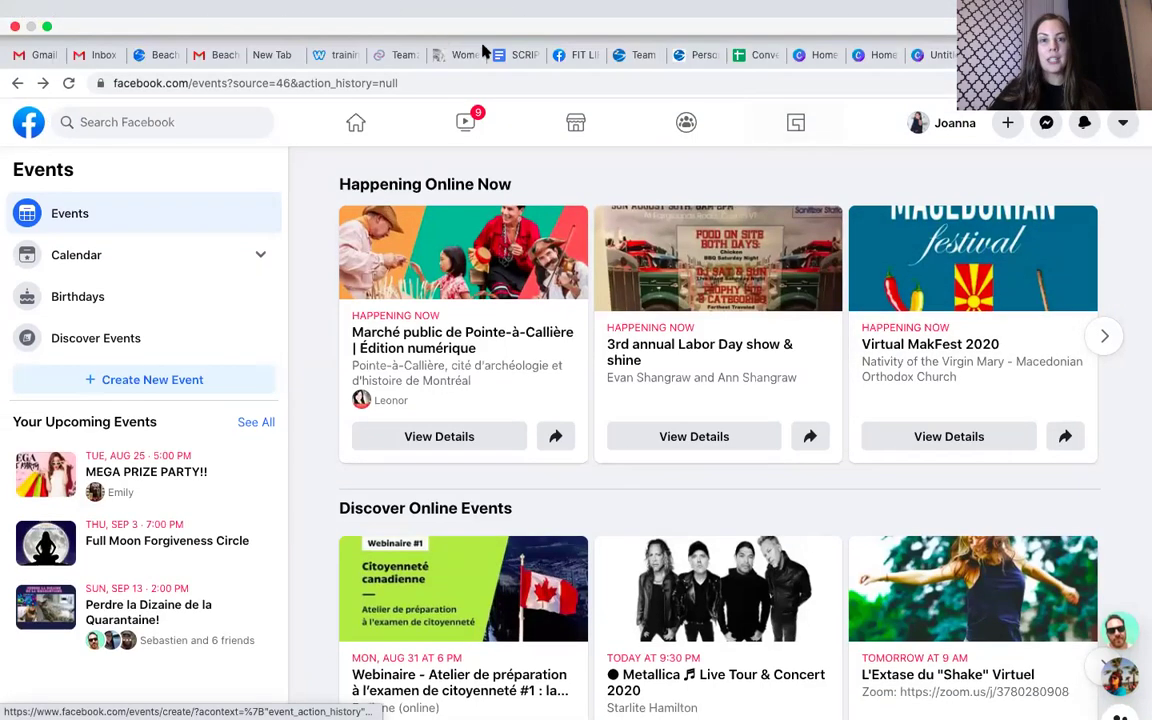